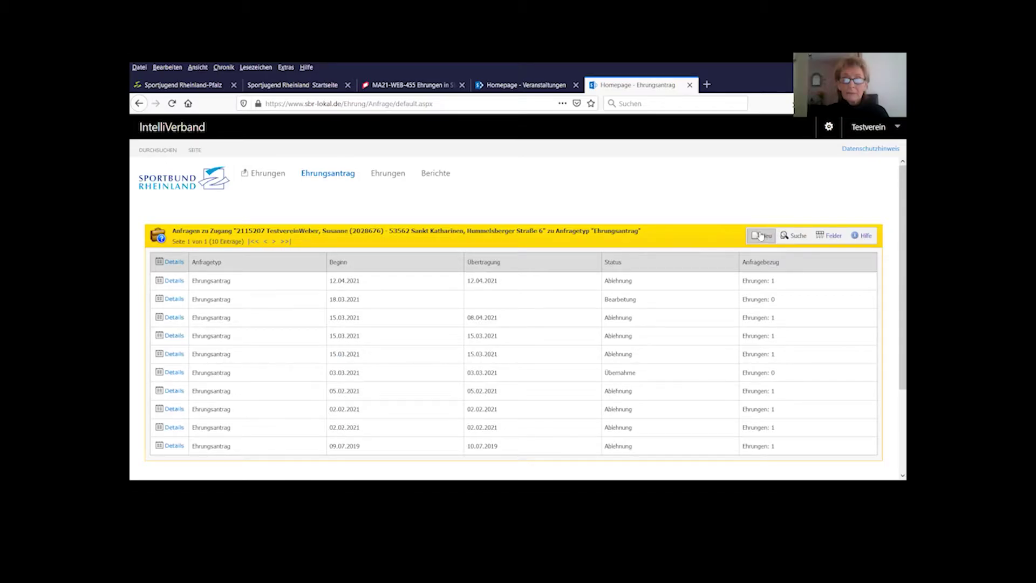
# Create a new Ehrungsantrag request for the organisation Testverein and start a new honour entry in it.
pyautogui.click(761, 236)
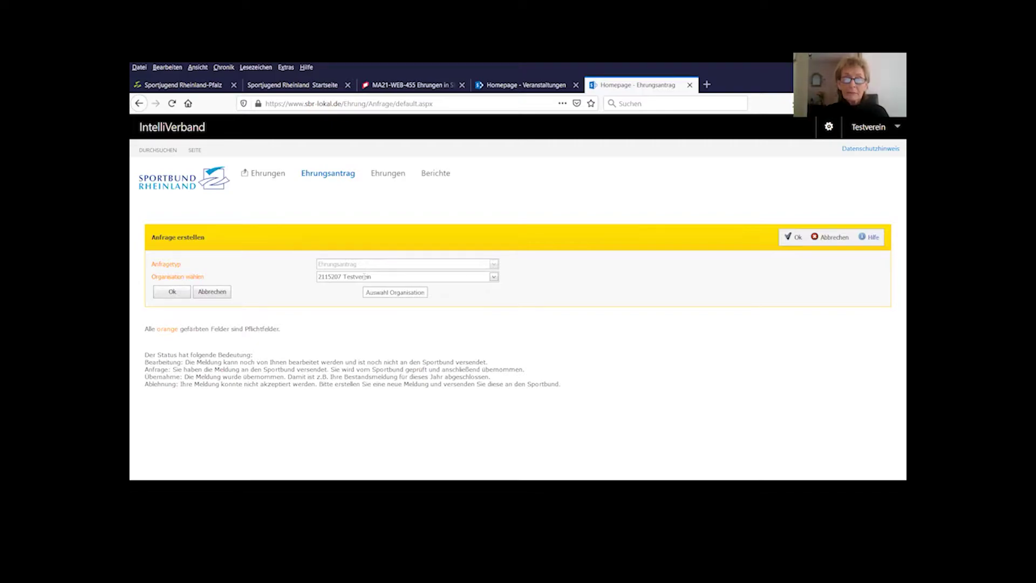
pyautogui.click(794, 238)
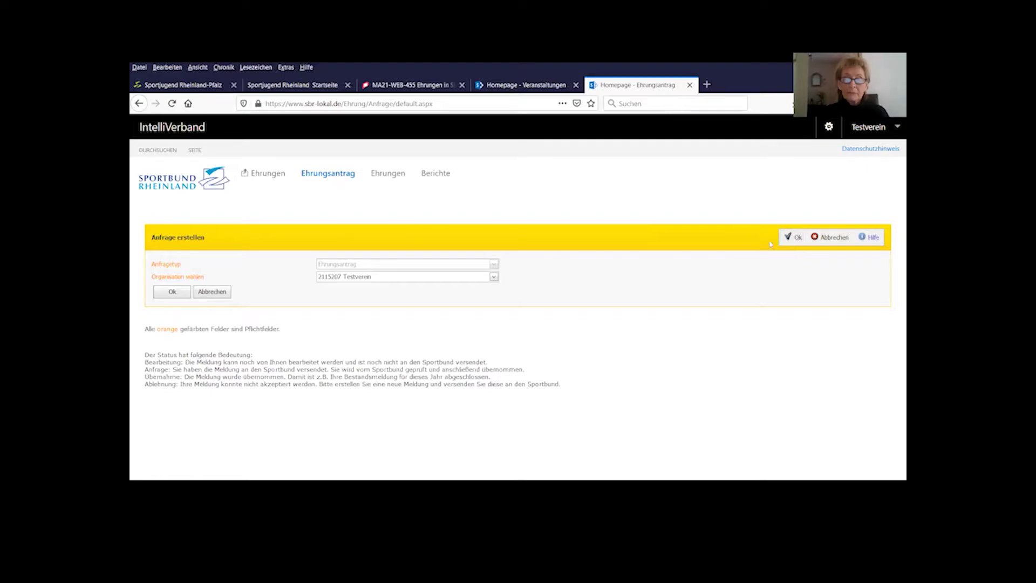
pyautogui.click(170, 295)
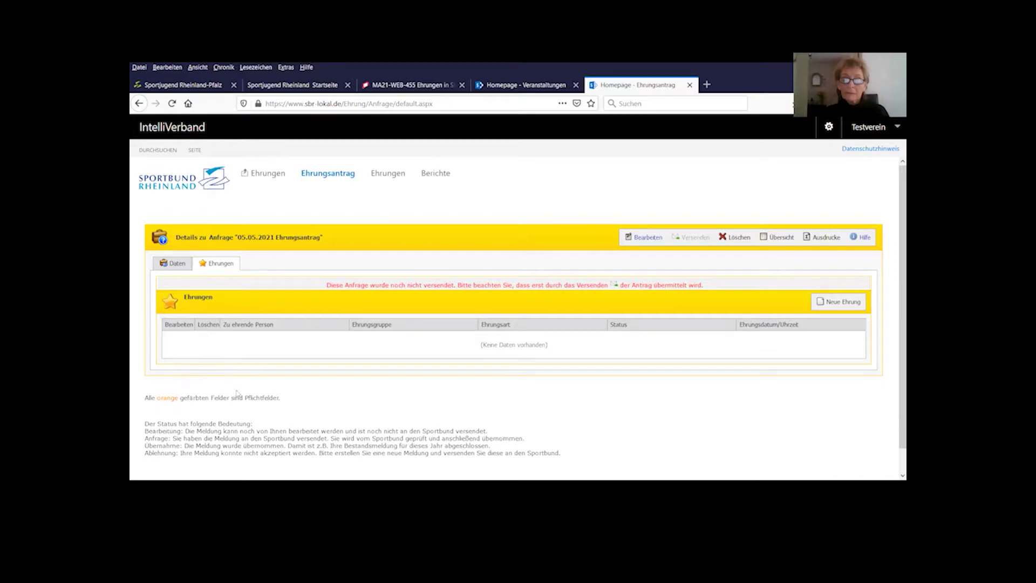
pyautogui.click(830, 304)
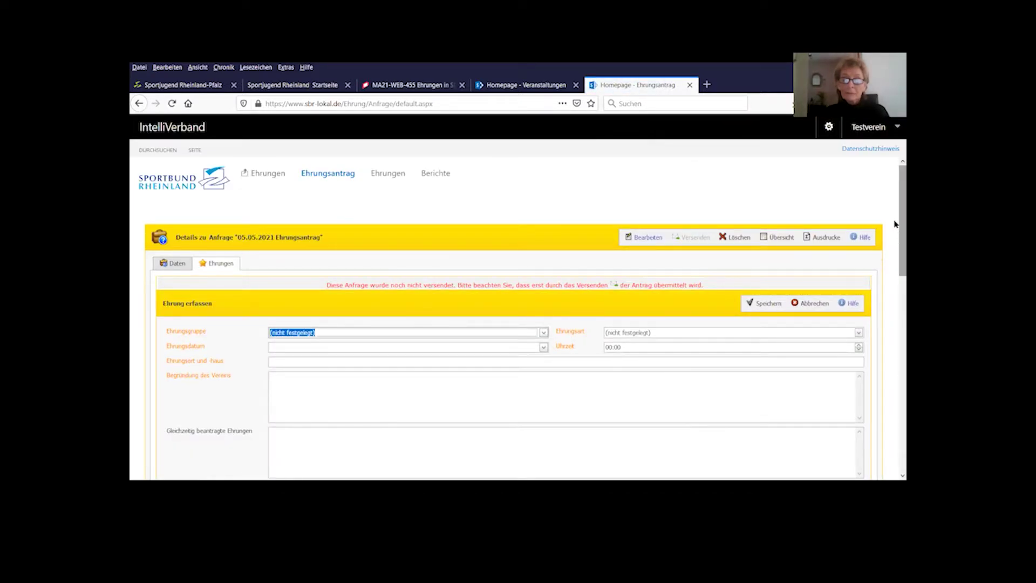
# Set the honour's Ehrungsgruppe to Personenehrung and its Ehrungsart to bronzene Ehrennadel.
pyautogui.scroll(-1, 894, 227)
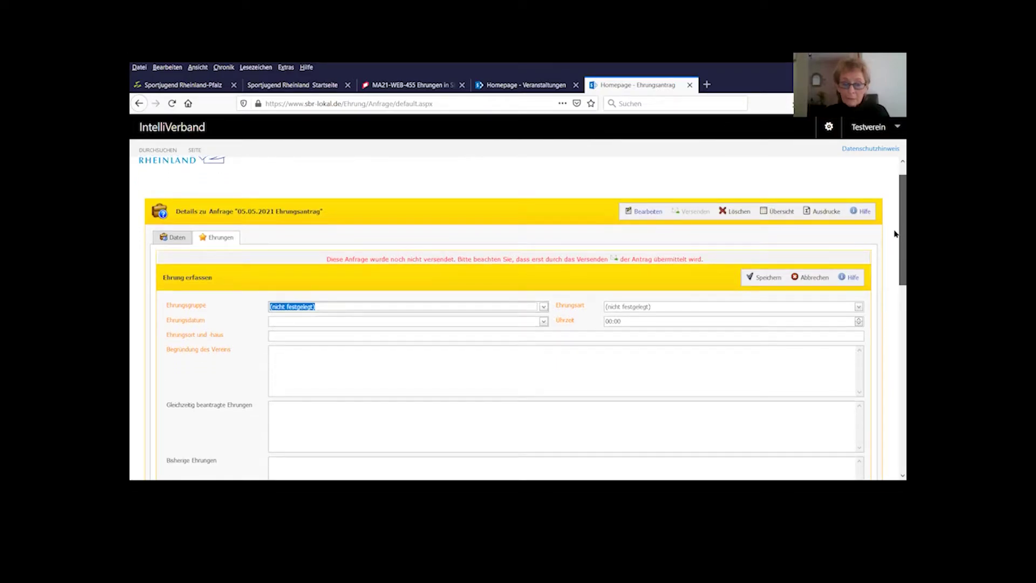
pyautogui.scroll(-1, 895, 237)
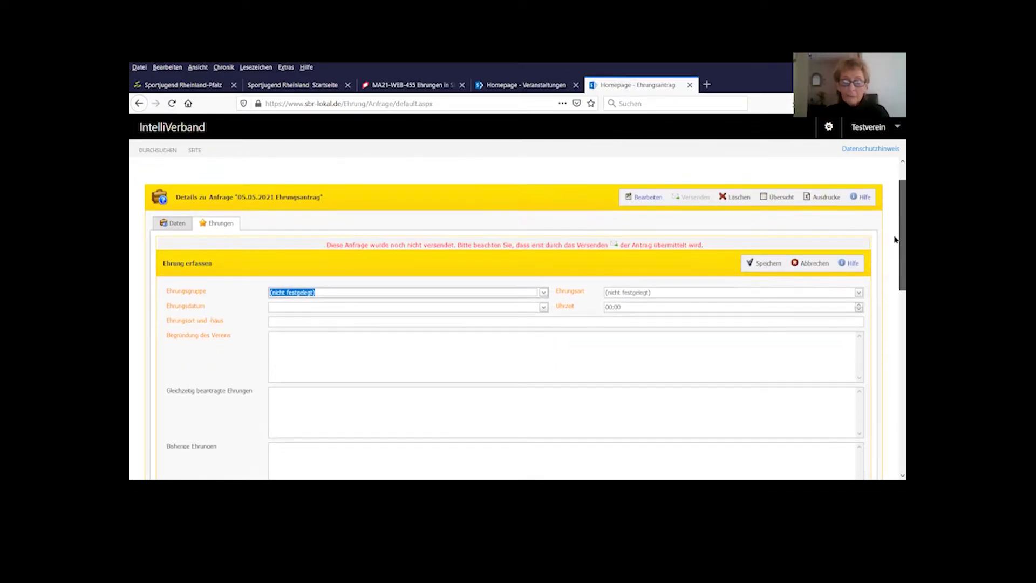
pyautogui.scroll(-1, 894, 243)
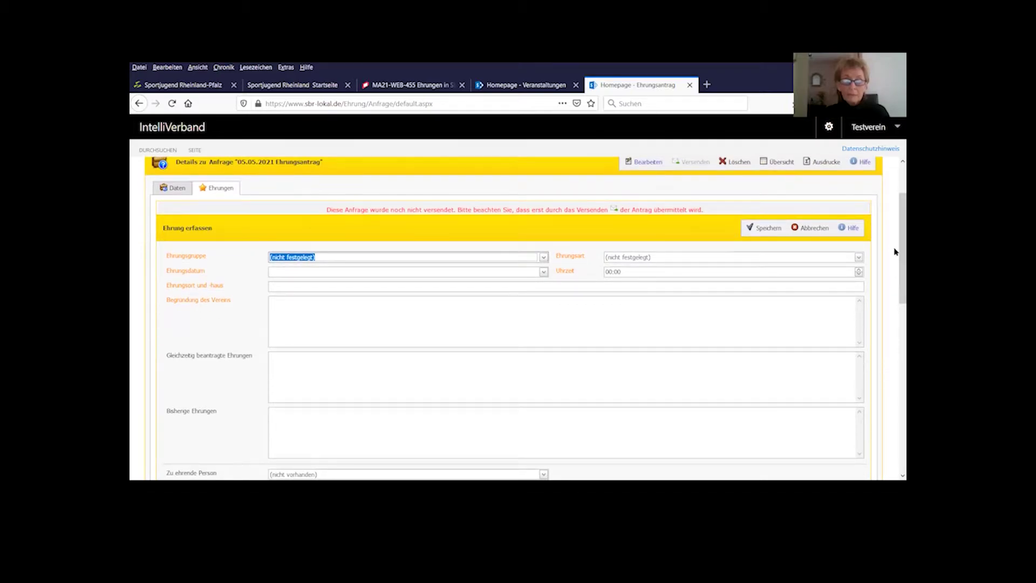
pyautogui.scroll(-1, 895, 250)
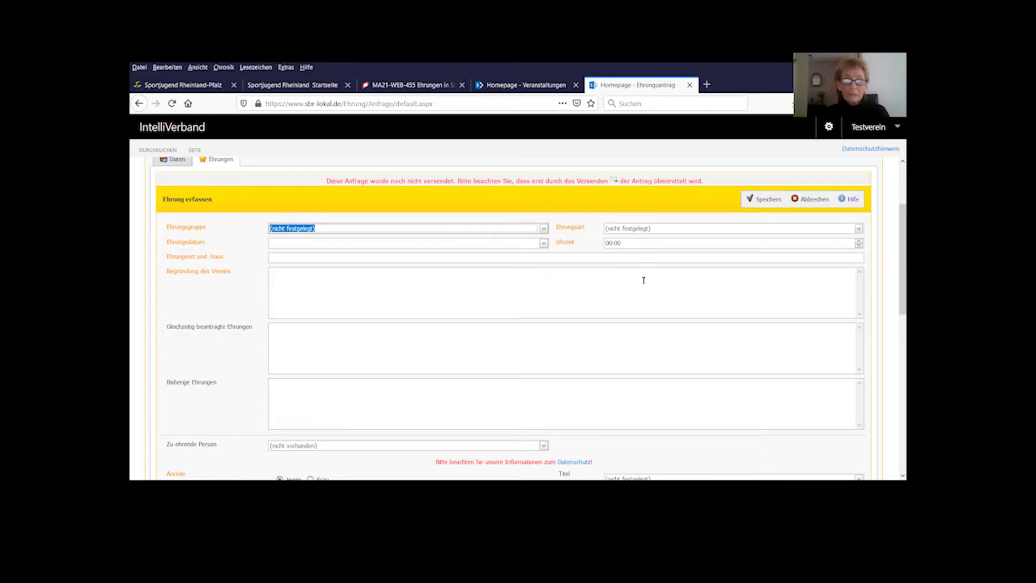
pyautogui.click(544, 228)
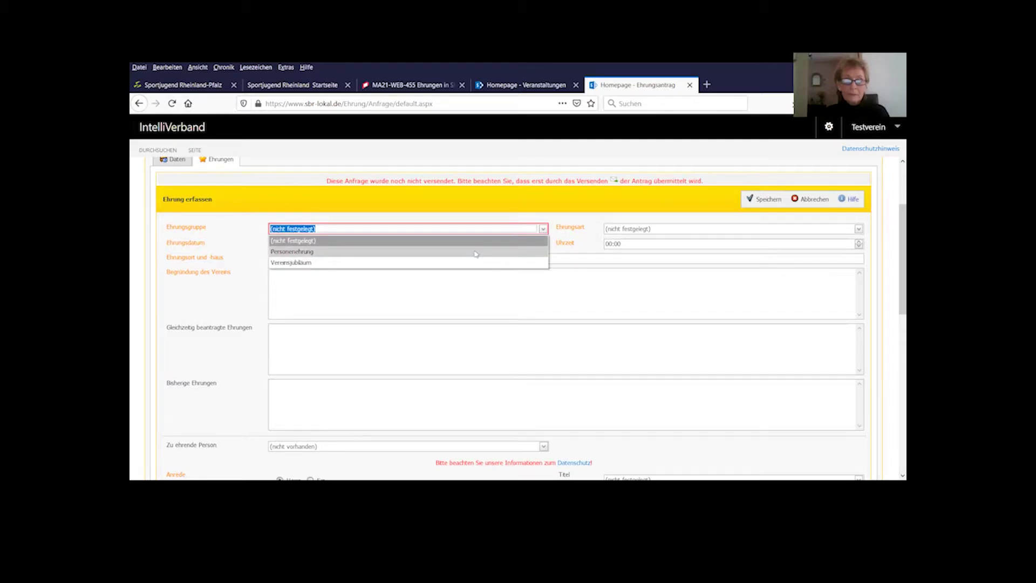
pyautogui.click(476, 251)
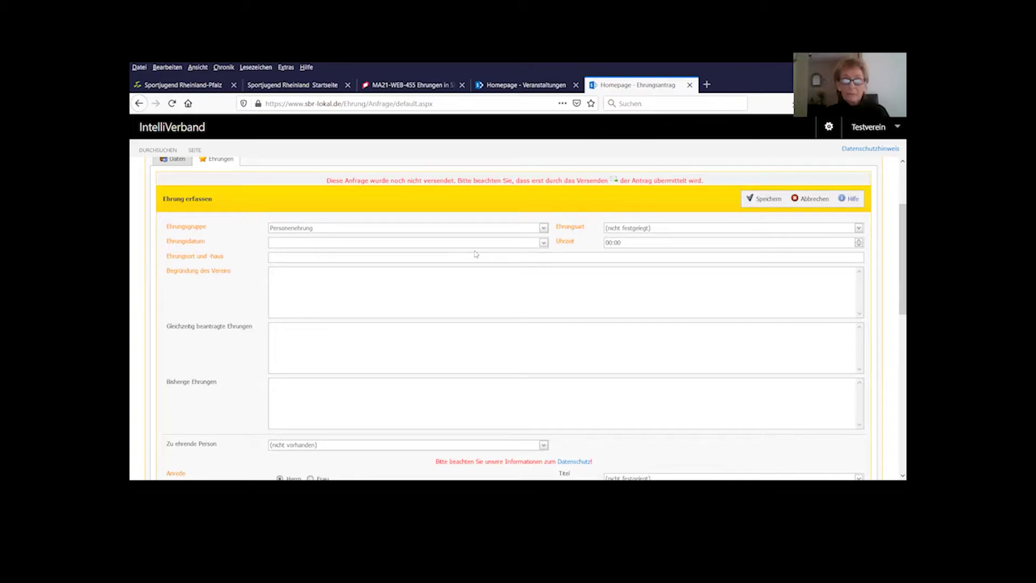
pyautogui.click(858, 229)
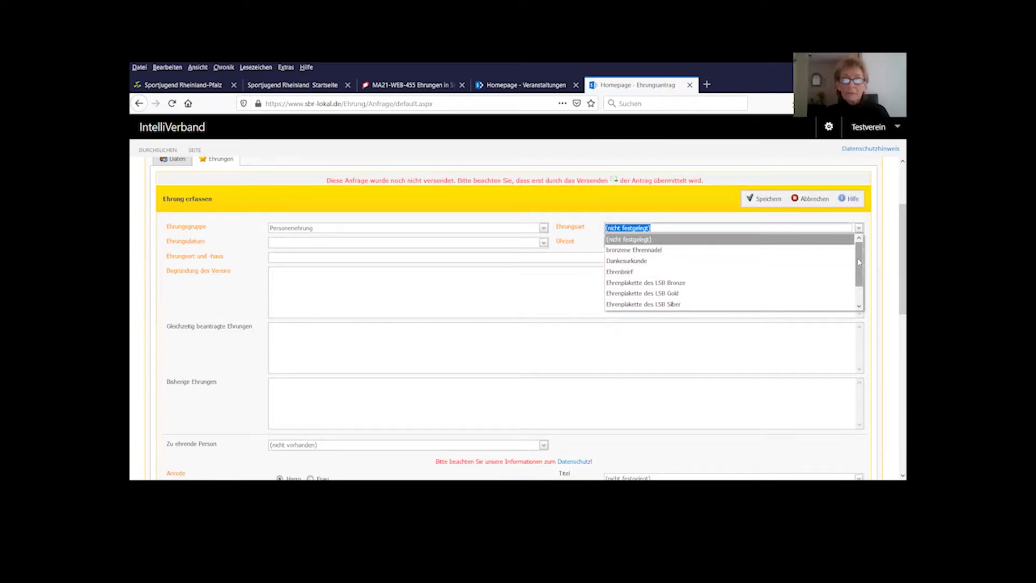
pyautogui.moveTo(859, 262); pyautogui.dragTo(861, 254)
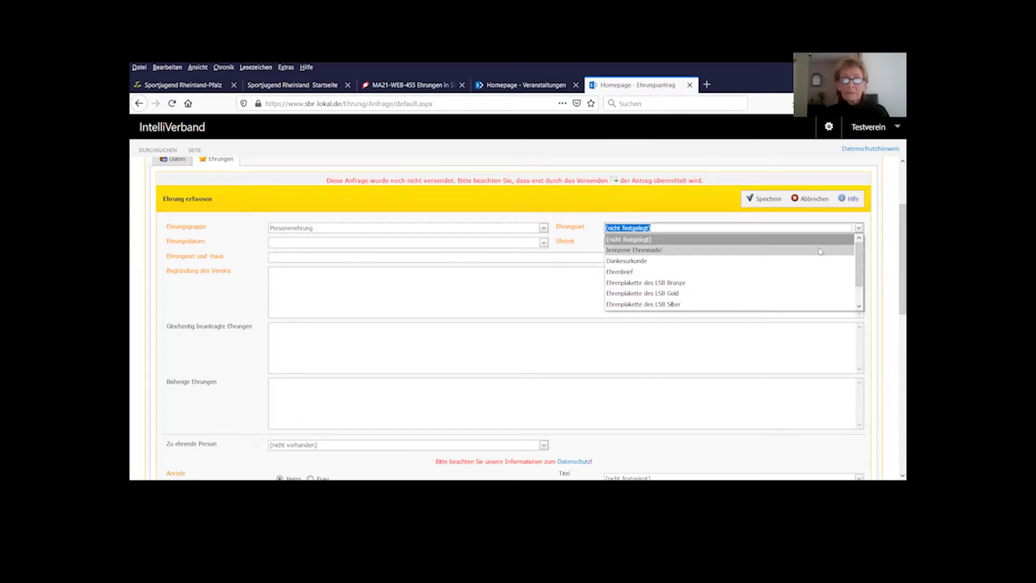
pyautogui.click(821, 252)
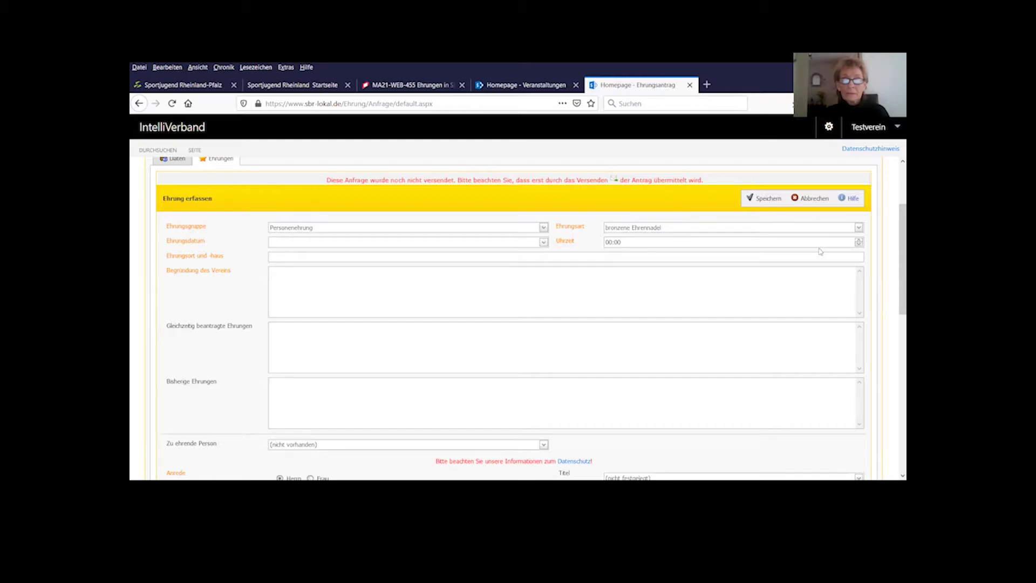
# Set the Ehrungsdatum of the honour to 16.07.2021.
pyautogui.click(544, 242)
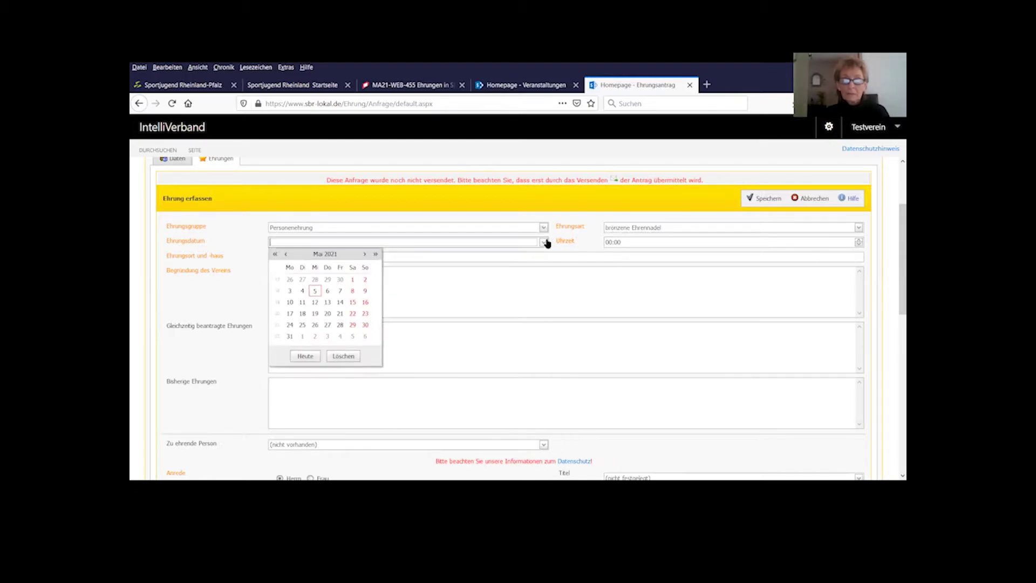
pyautogui.click(365, 255)
pyautogui.click(365, 255)
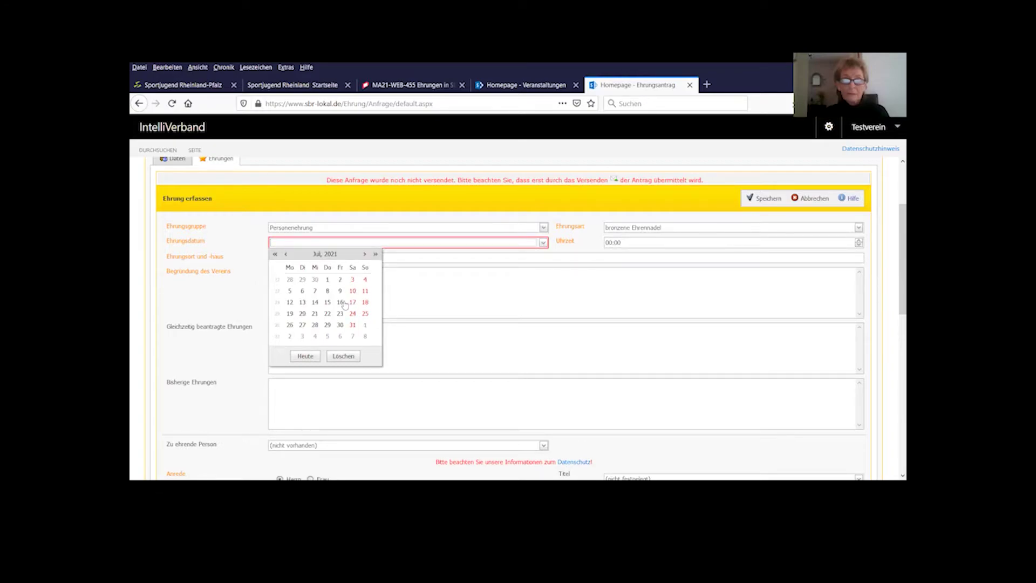
pyautogui.click(341, 302)
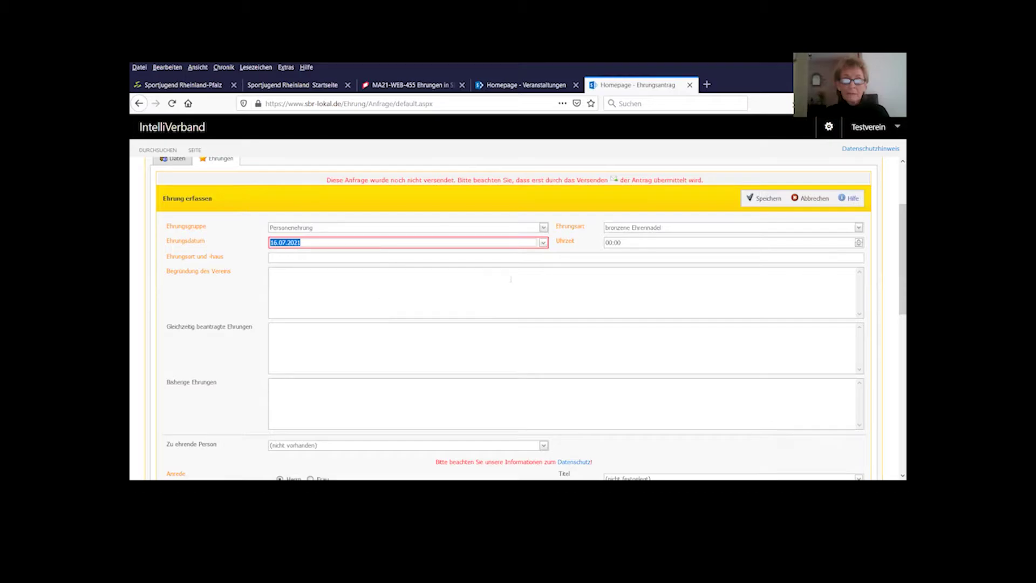
pyautogui.click(572, 253)
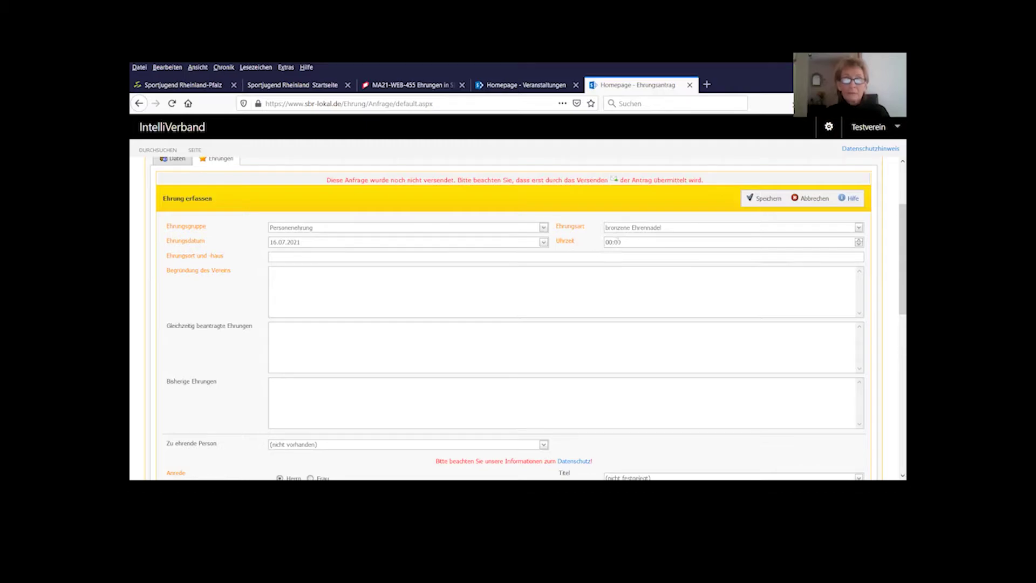
# Enter "Koblenz, Haus des Sports" as the Ehrungsort und -haus.
pyautogui.click(489, 256)
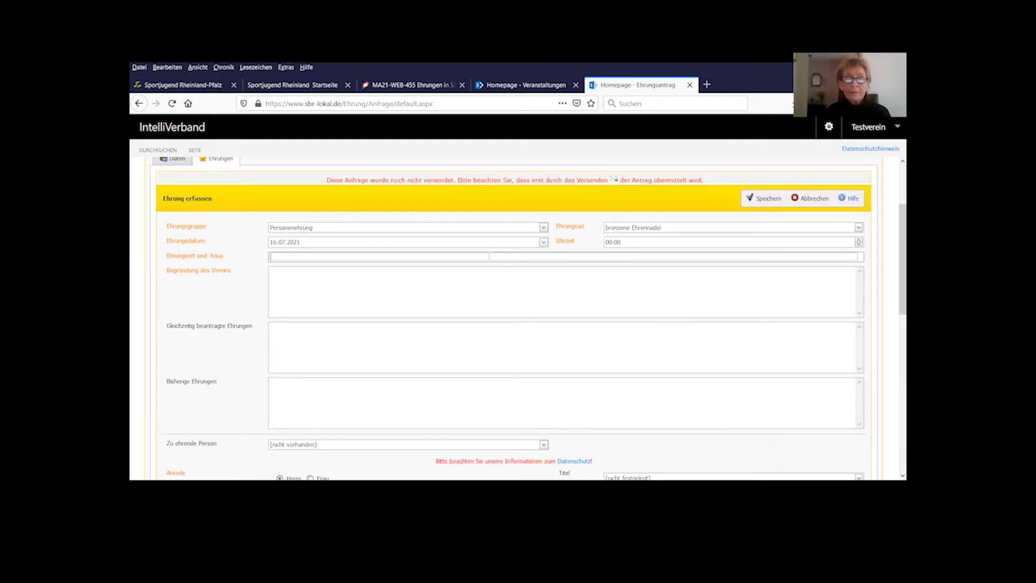
pyautogui.write('Koblenz')
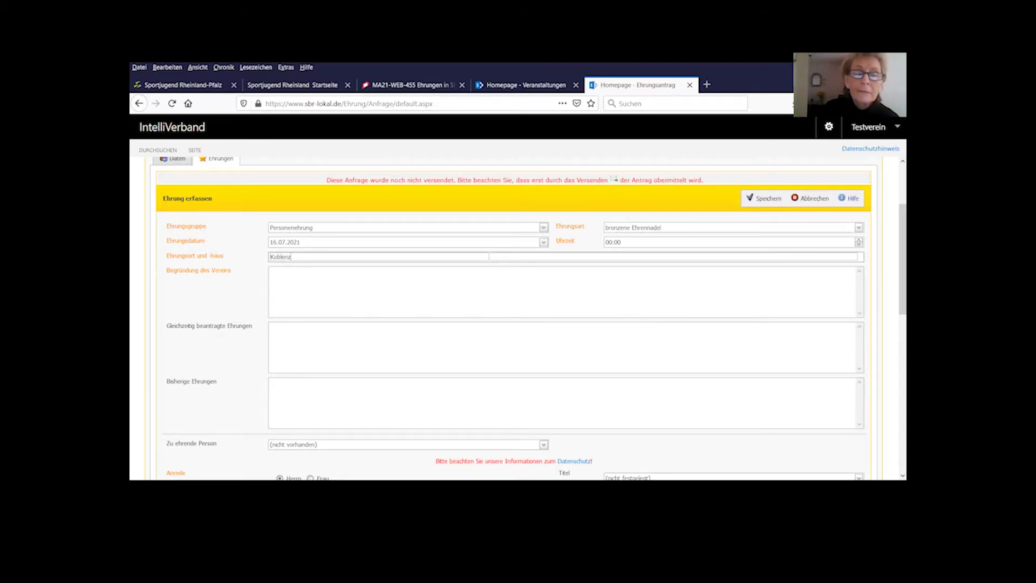
pyautogui.write(', ')
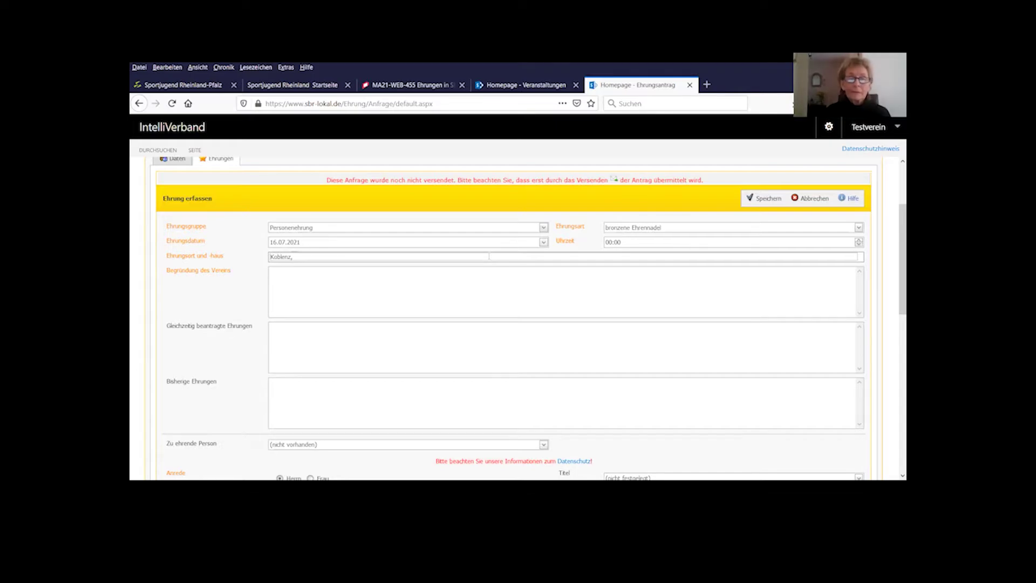
pyautogui.write('Hu')
pyautogui.write('us')
pyautogui.write('u')
pyautogui.write('d')
pyautogui.write('es Sports')
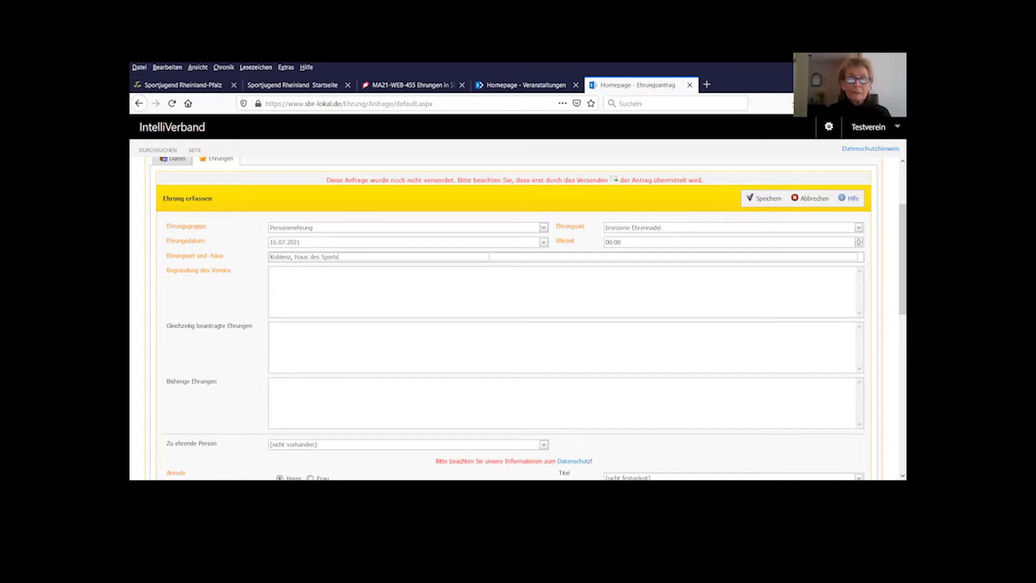
# Fill in the Begründung des Vereins with two lines: "Stellvertrender Vorsitzender 2010-heute" and "Jugendwart 2006-2010".
pyautogui.click(417, 281)
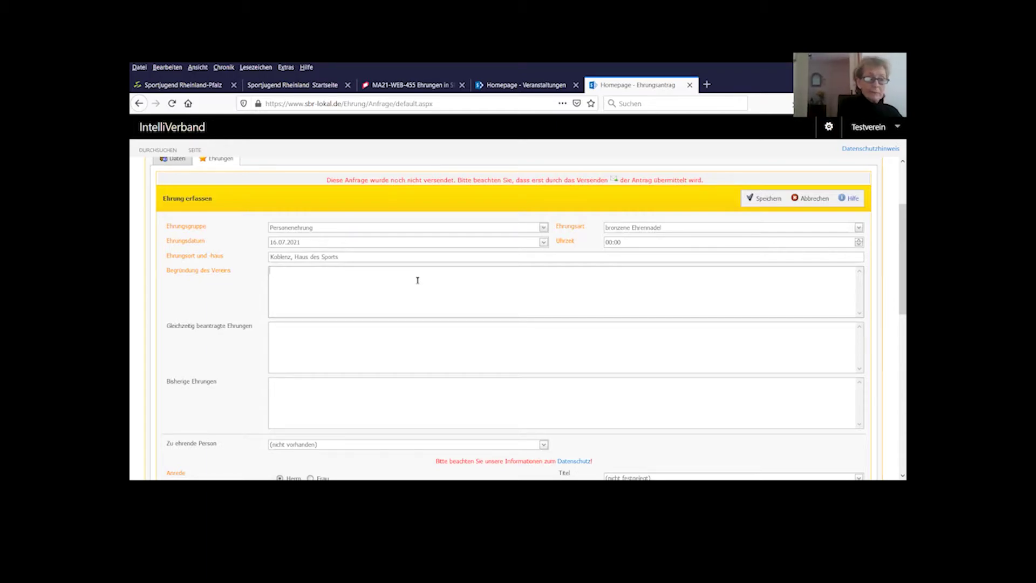
pyautogui.write('Stel')
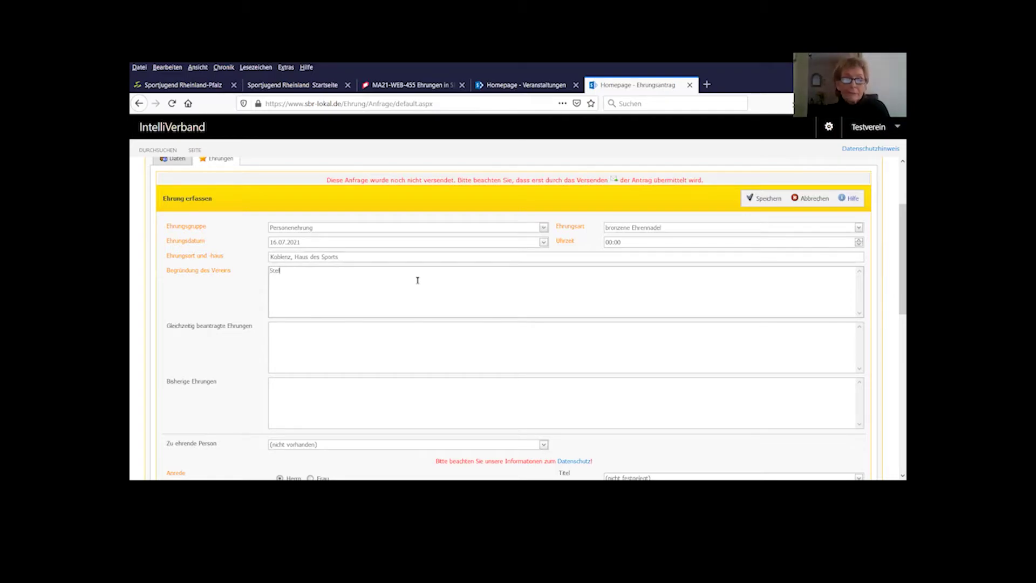
pyautogui.write('lvertre')
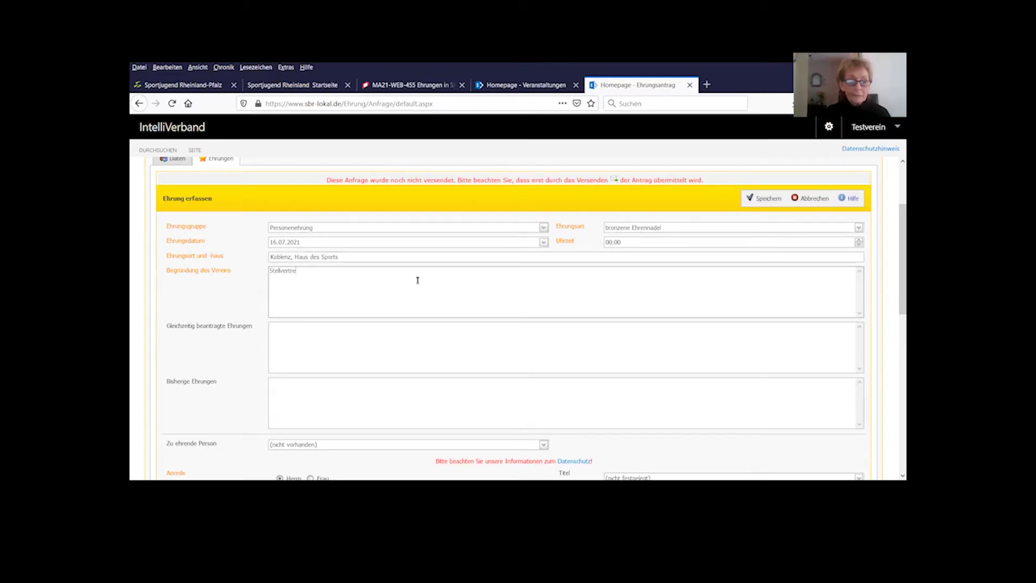
pyautogui.write('nder Vorsttzender 20')
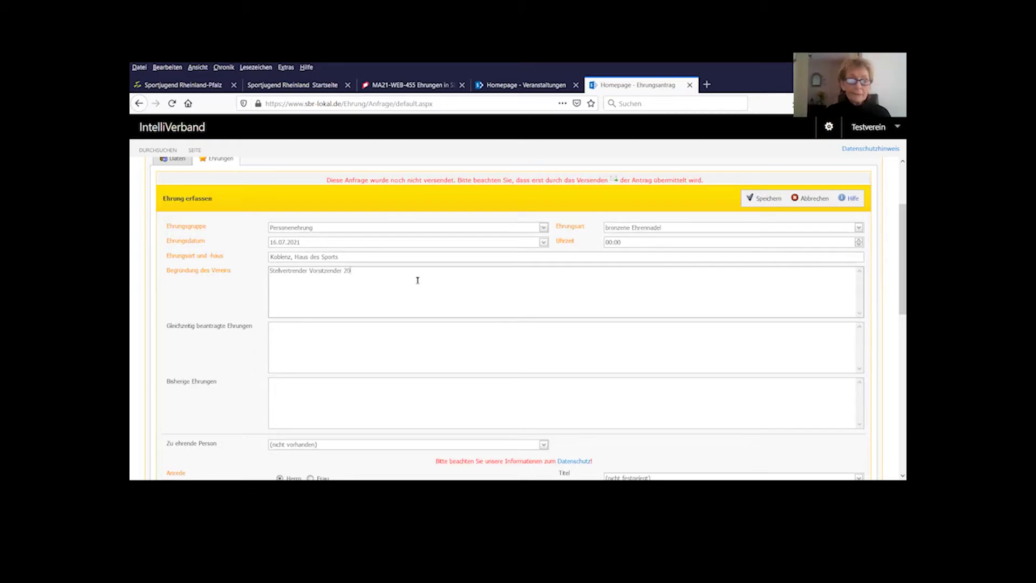
pyautogui.write('10-heute')
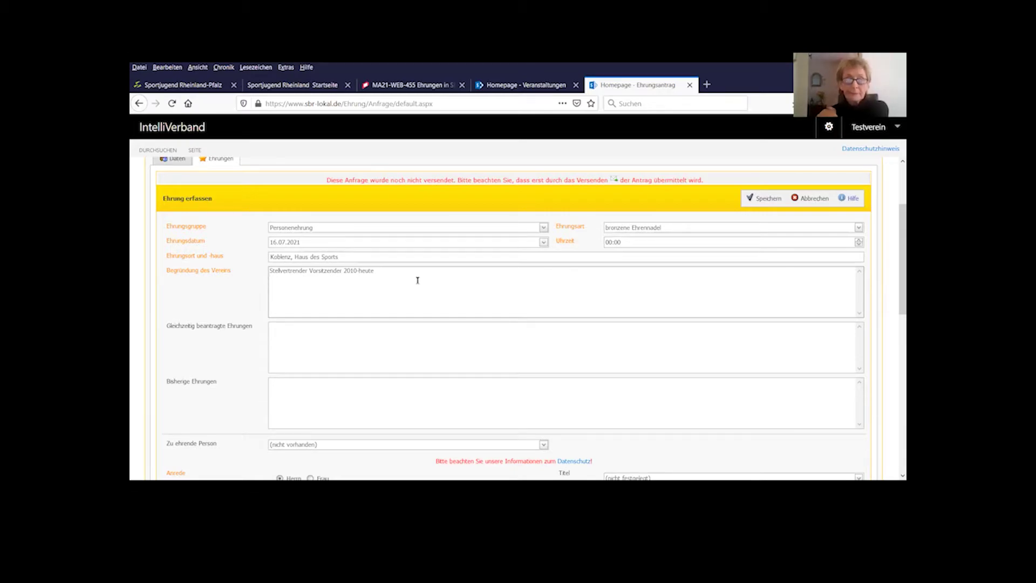
pyautogui.press('Return')
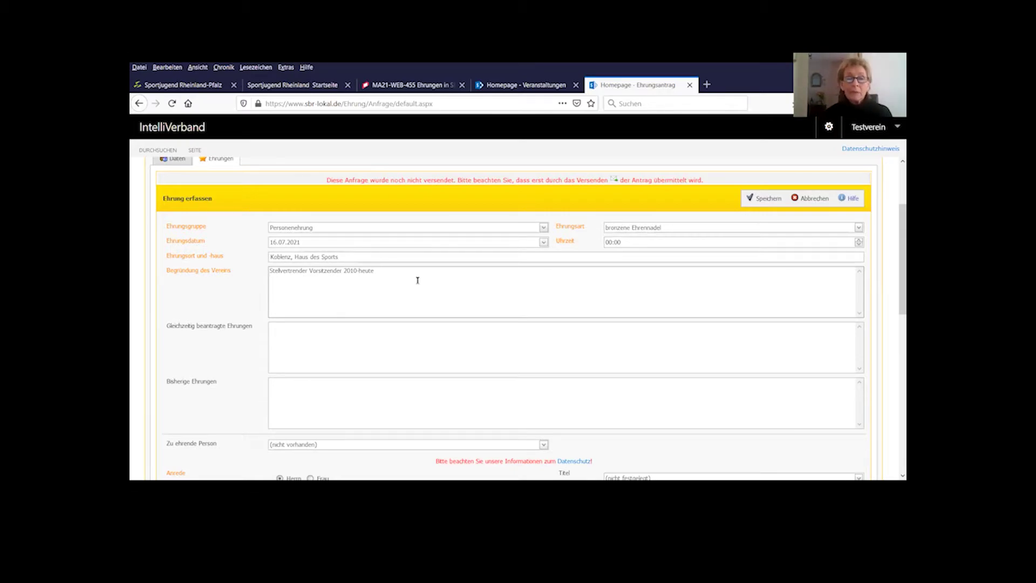
pyautogui.write('Jugendwar')
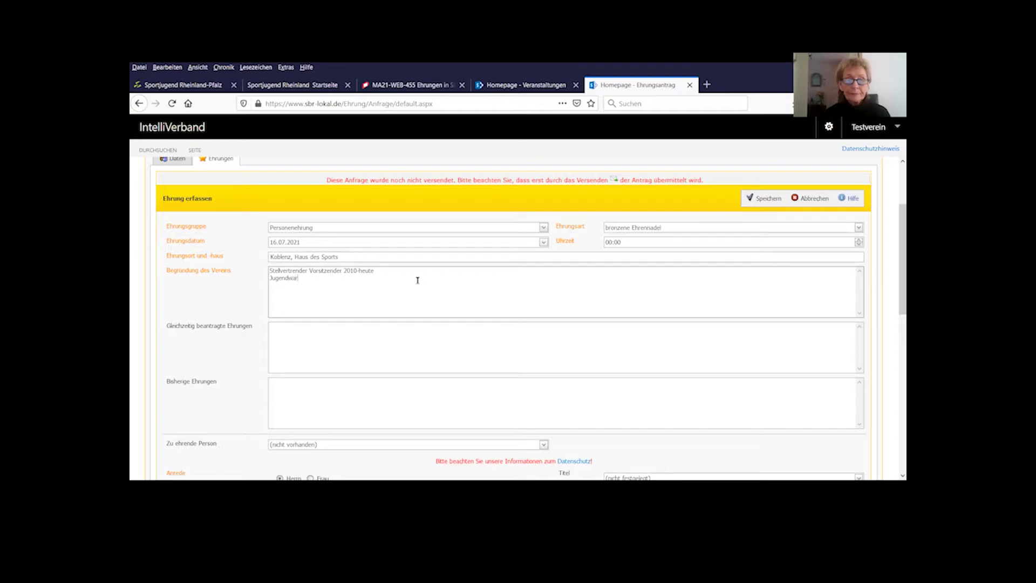
pyautogui.write('t 2006-2010')
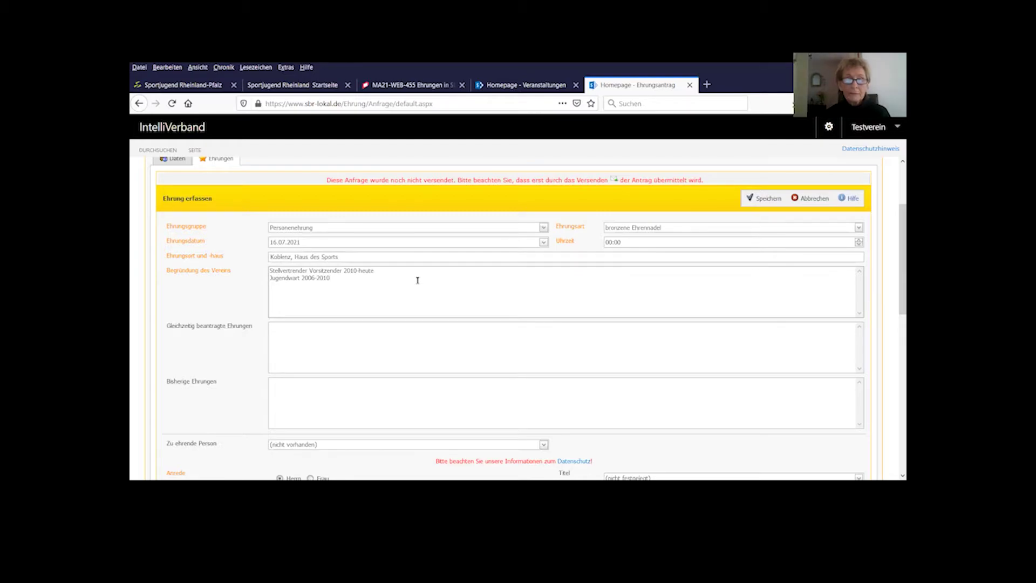
# Enter "Silberne Ehrennadel des Fachverbandes 2015" under Bisherige Ehrungen, leaving Gleichzeitig beantragte Ehrungen empty.
pyautogui.click(322, 343)
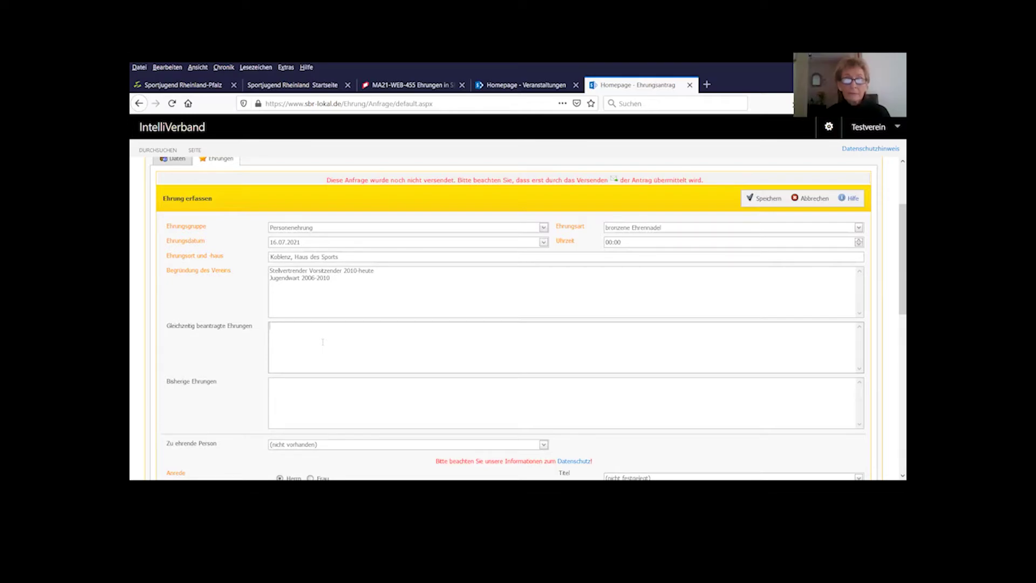
pyautogui.click(293, 388)
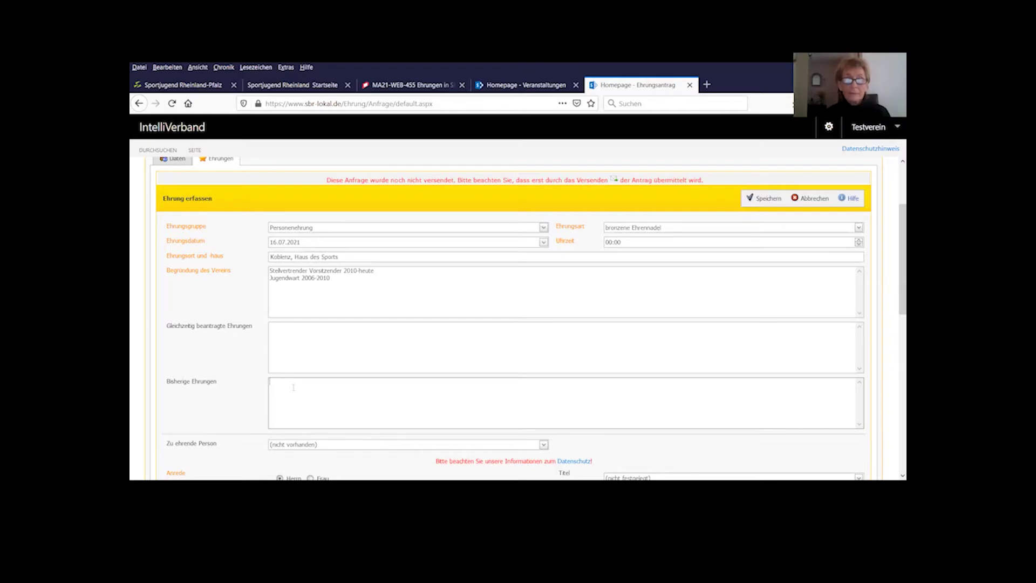
pyautogui.write('Silbe')
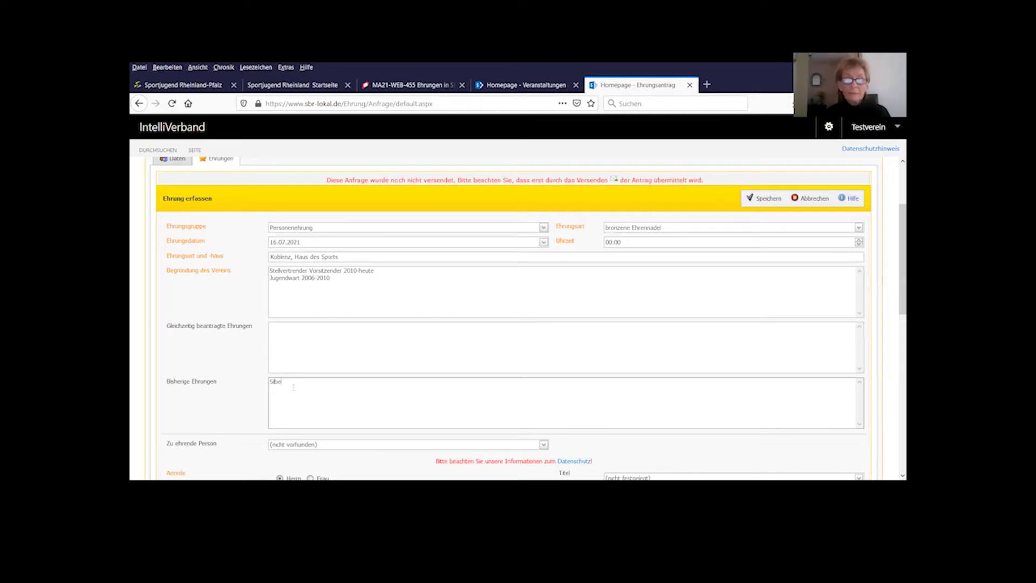
pyautogui.write('rne Ehrenn')
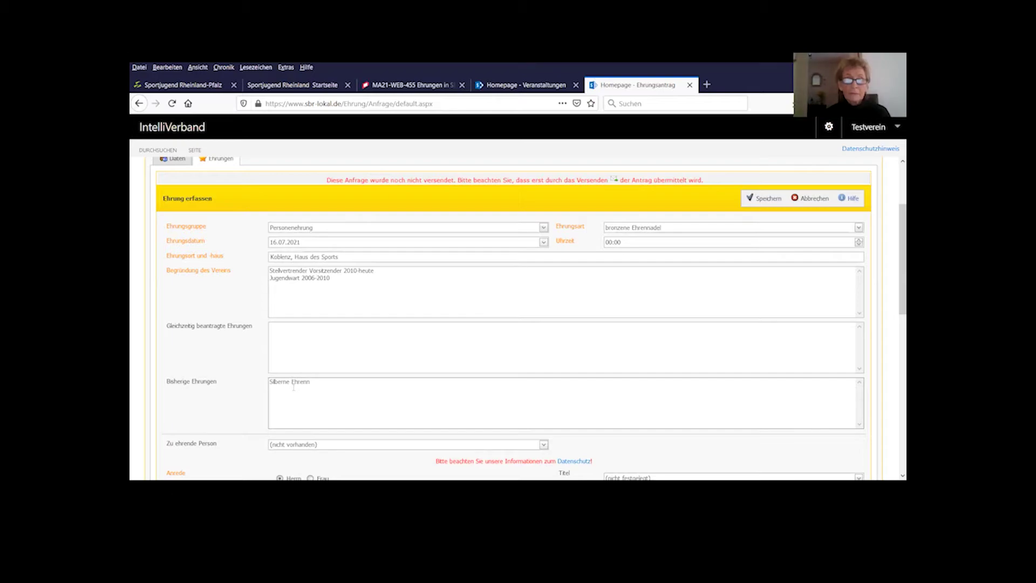
pyautogui.write('adel des Fachverbandes')
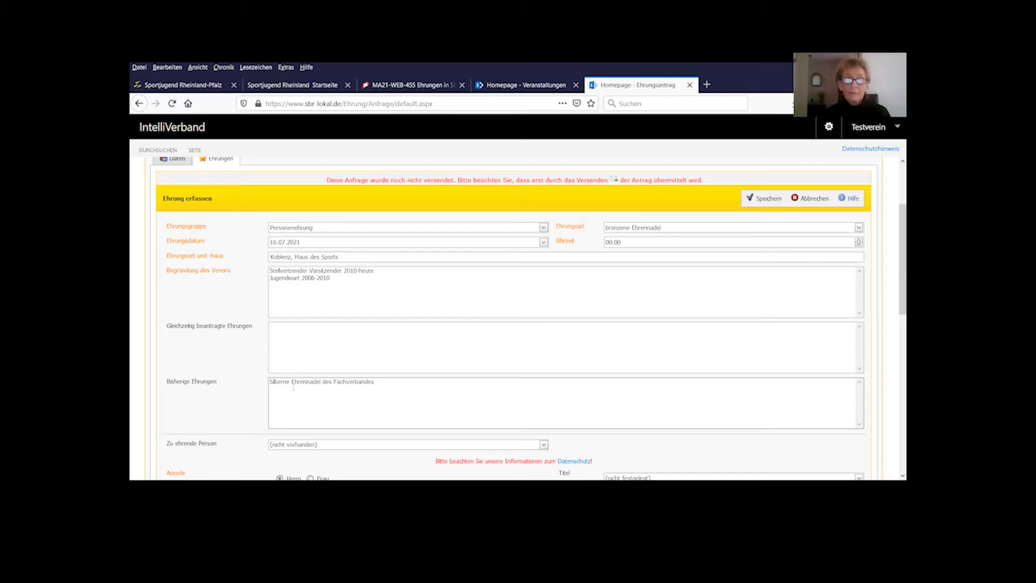
pyautogui.write(' 2')
pyautogui.write('00')
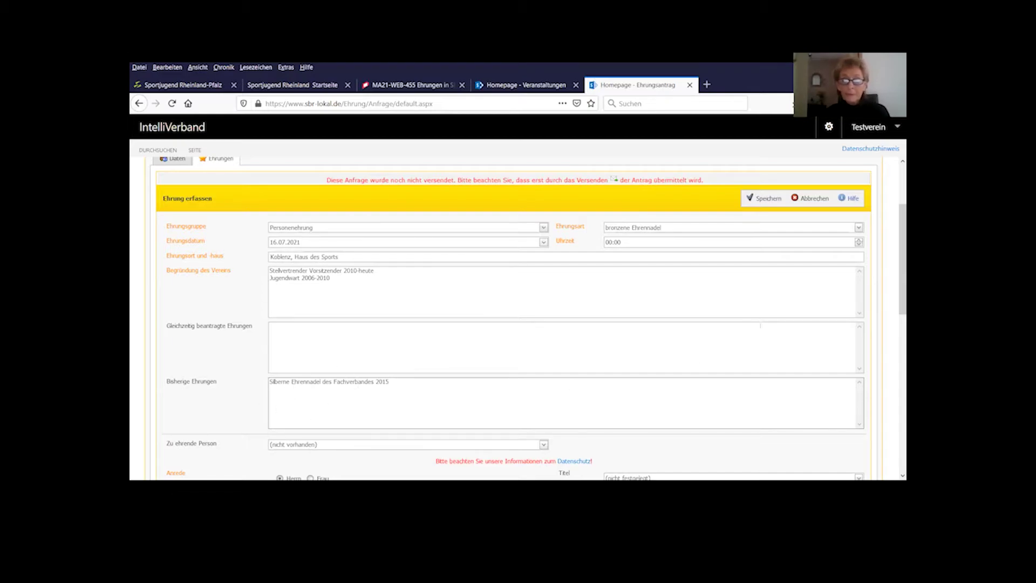
# Choose the first person listed under Zu ehrende Person as the person to honour and save the honour.
pyautogui.moveTo(894, 260); pyautogui.dragTo(895, 304)
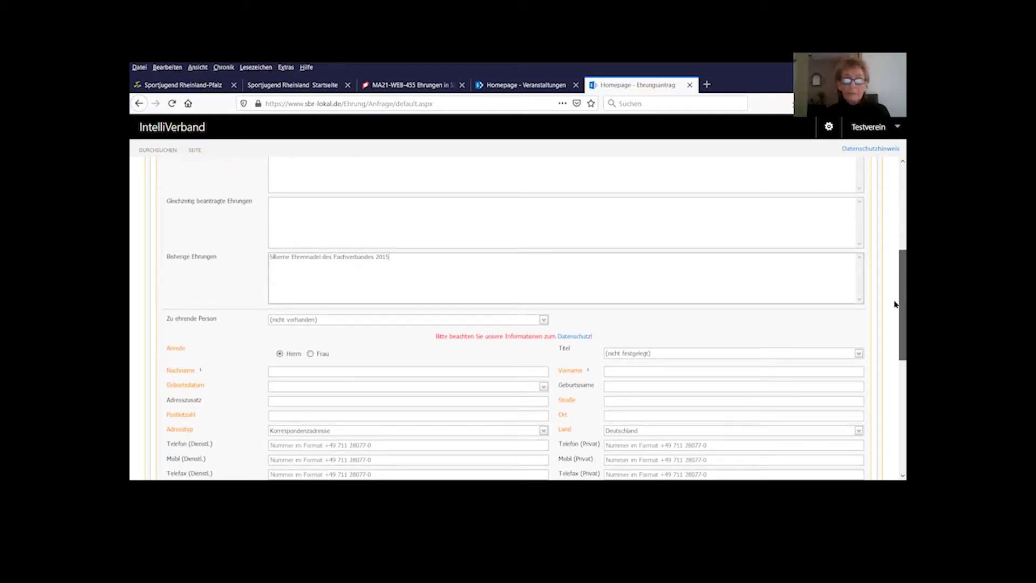
pyautogui.moveTo(894, 304); pyautogui.dragTo(895, 356)
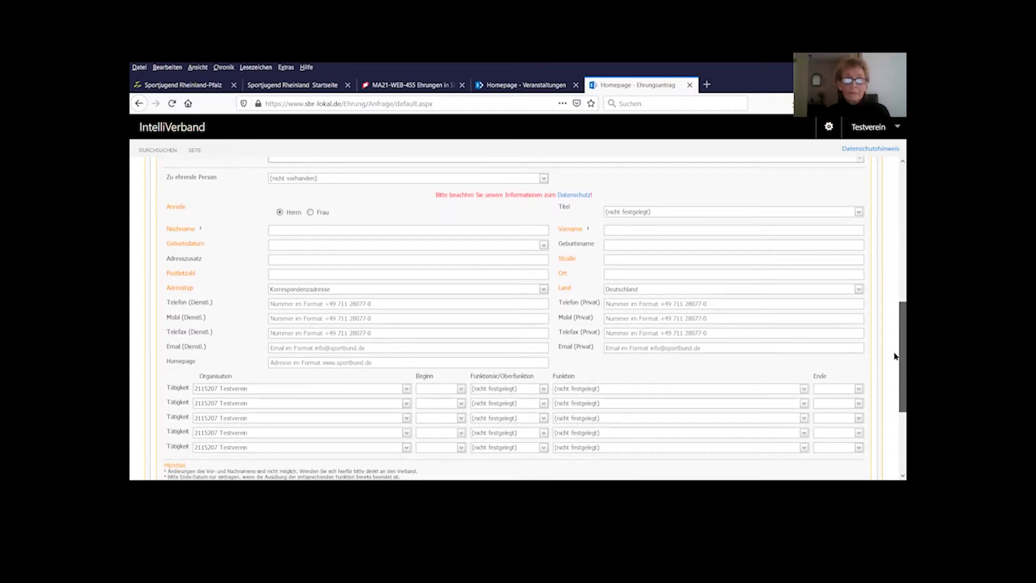
pyautogui.moveTo(894, 357); pyautogui.dragTo(894, 356)
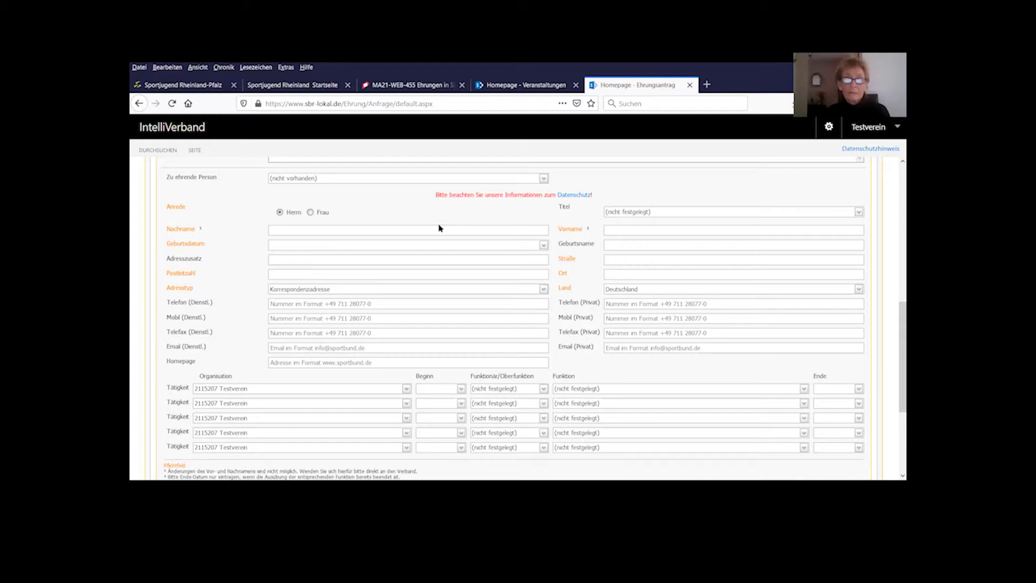
pyautogui.click(544, 177)
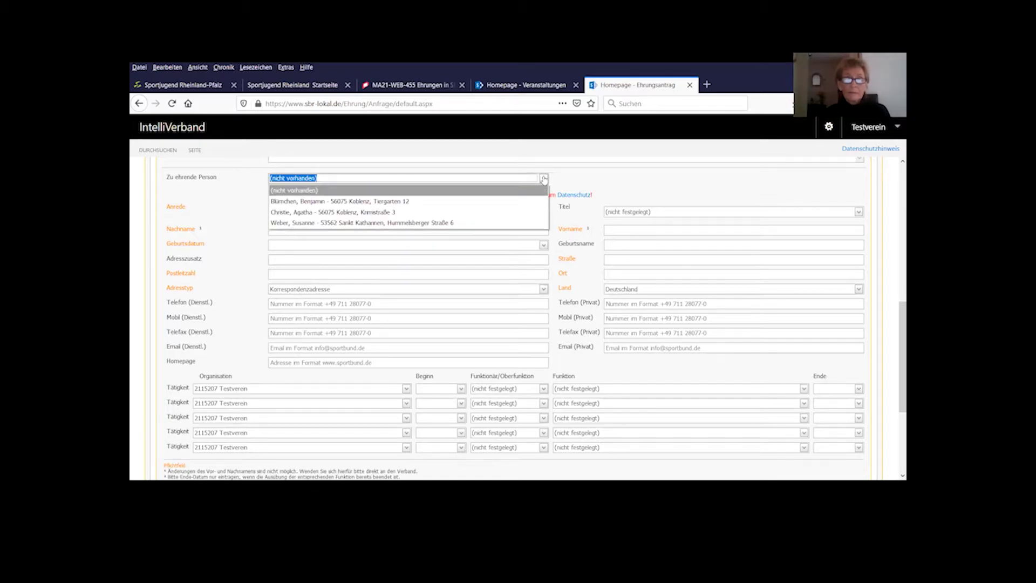
pyautogui.click(504, 203)
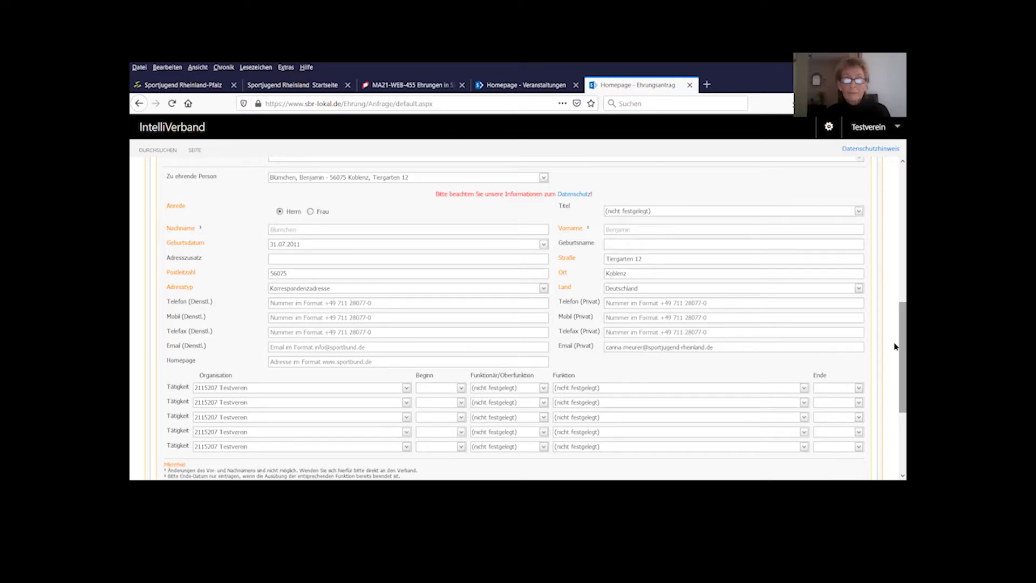
pyautogui.moveTo(894, 347); pyautogui.dragTo(894, 360)
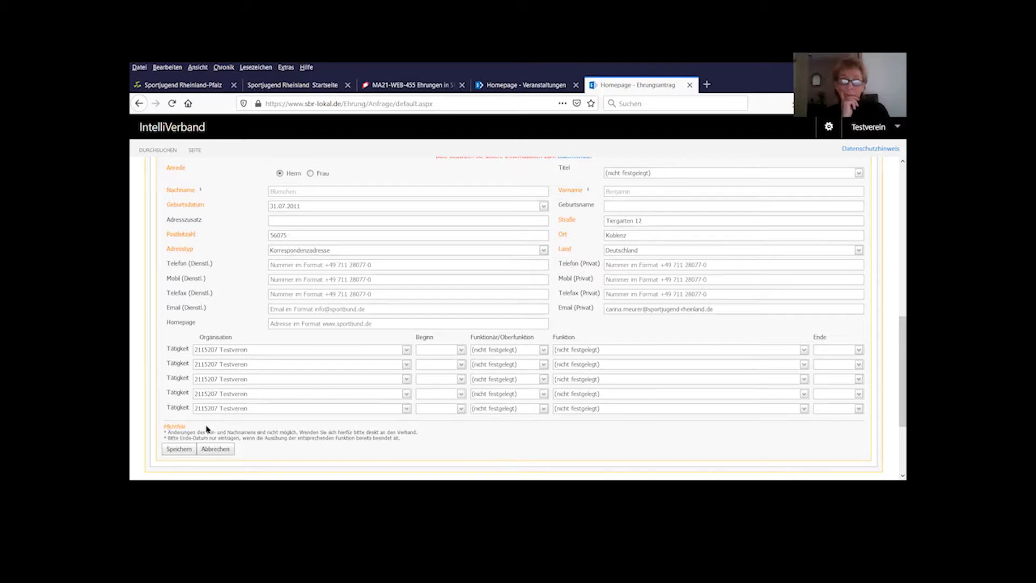
pyautogui.click(175, 451)
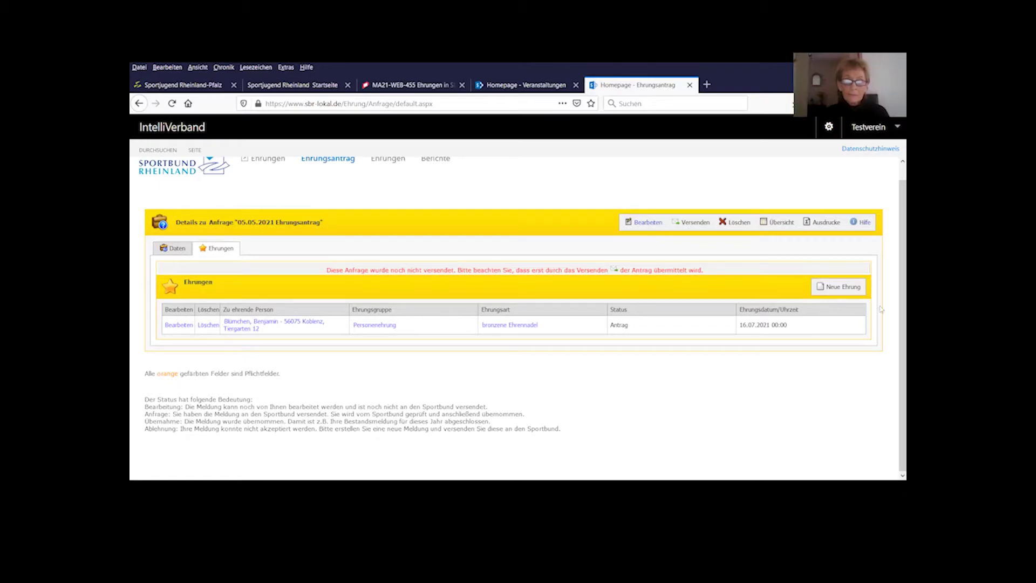
# Send the Ehrungsantrag to the Sportbund Rheinland, answering both Versenden and Gelesen with Ja.
pyautogui.click(856, 291)
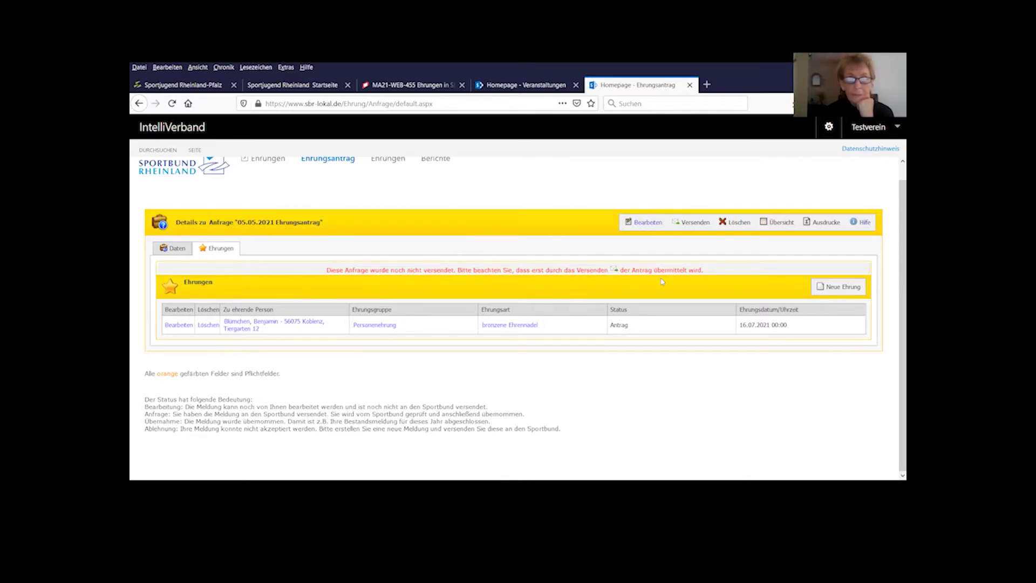
pyautogui.click(699, 222)
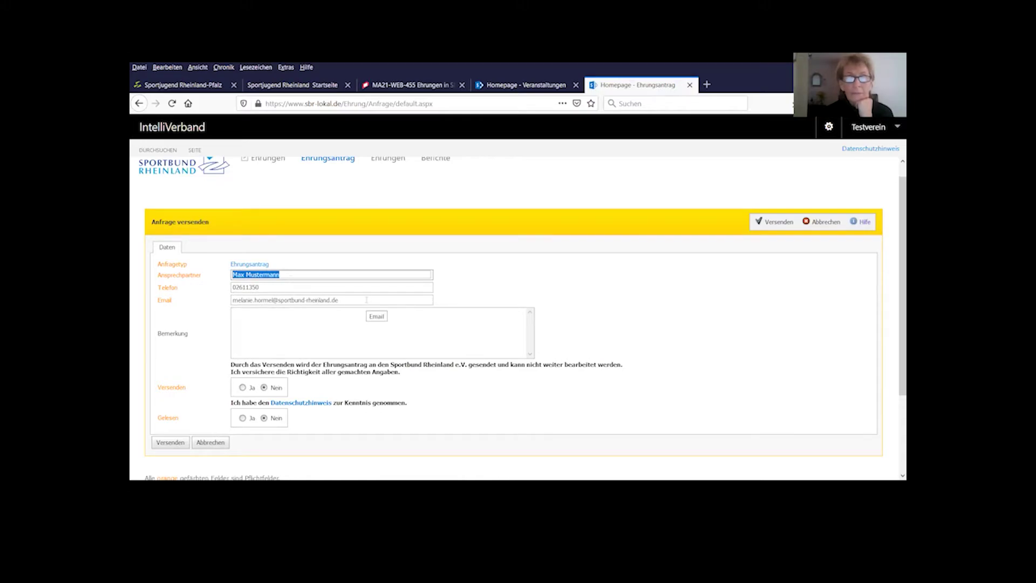
pyautogui.click(243, 388)
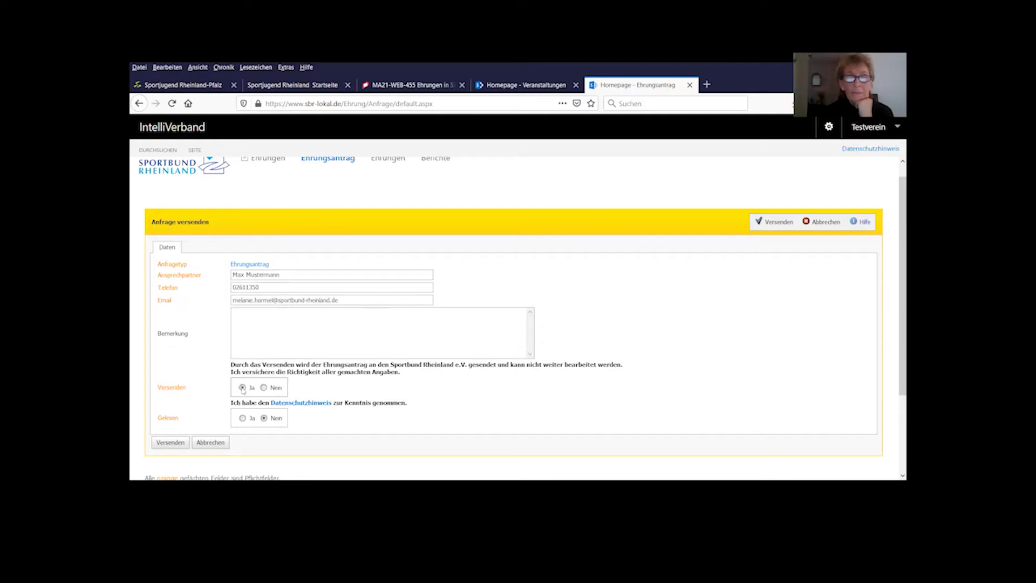
pyautogui.click(242, 418)
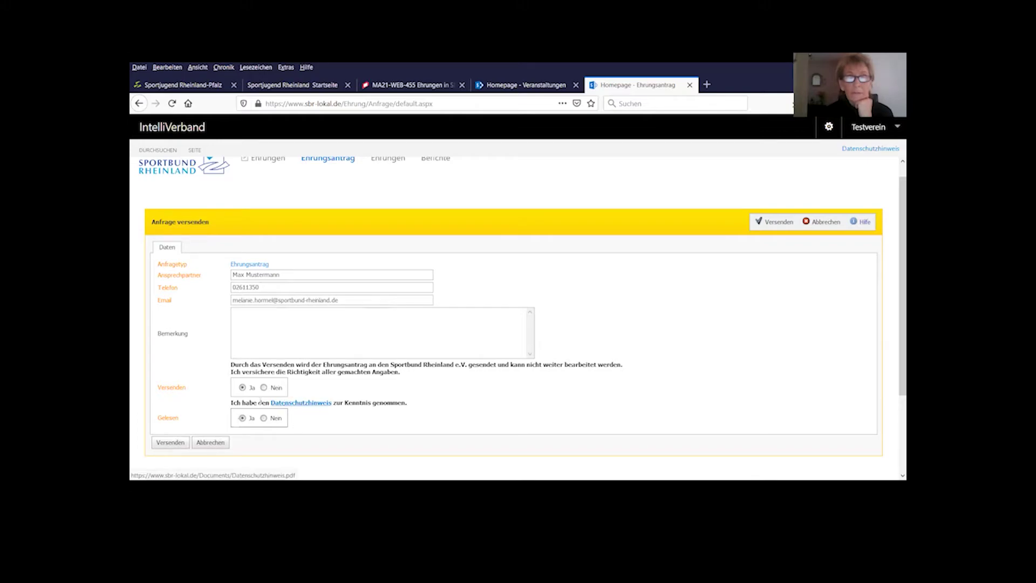
pyautogui.click(171, 443)
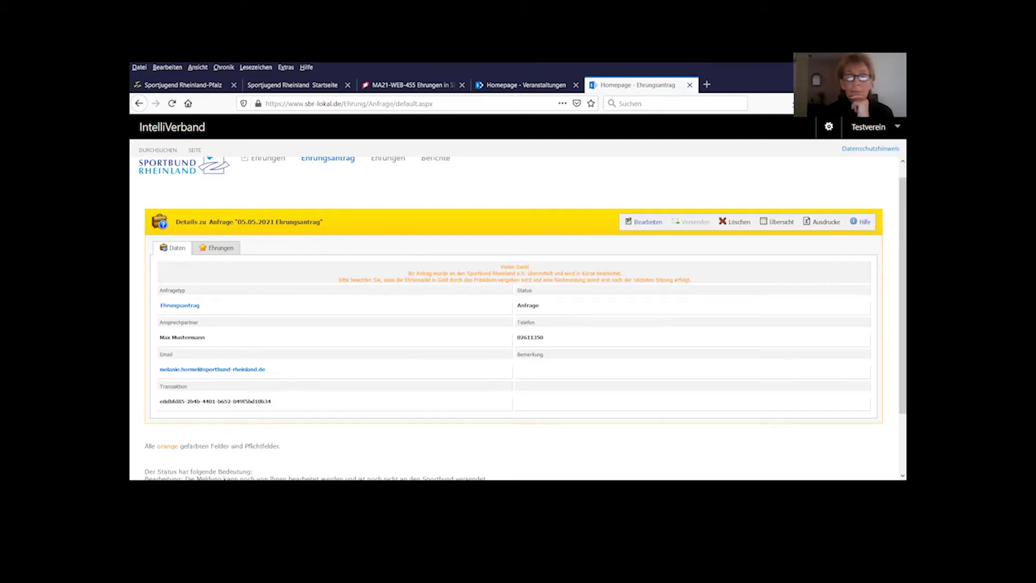
# Open the overview of the club's Ehrungsanträge to check the status of the submitted request.
pyautogui.click(777, 222)
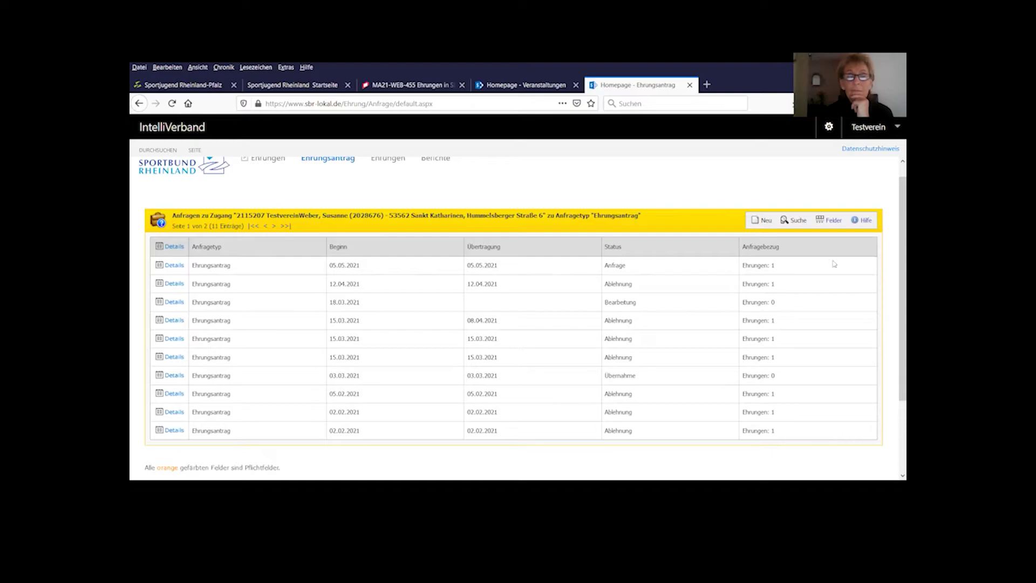
pyautogui.scroll(1, 895, 217)
pyautogui.scroll(1, 895, 212)
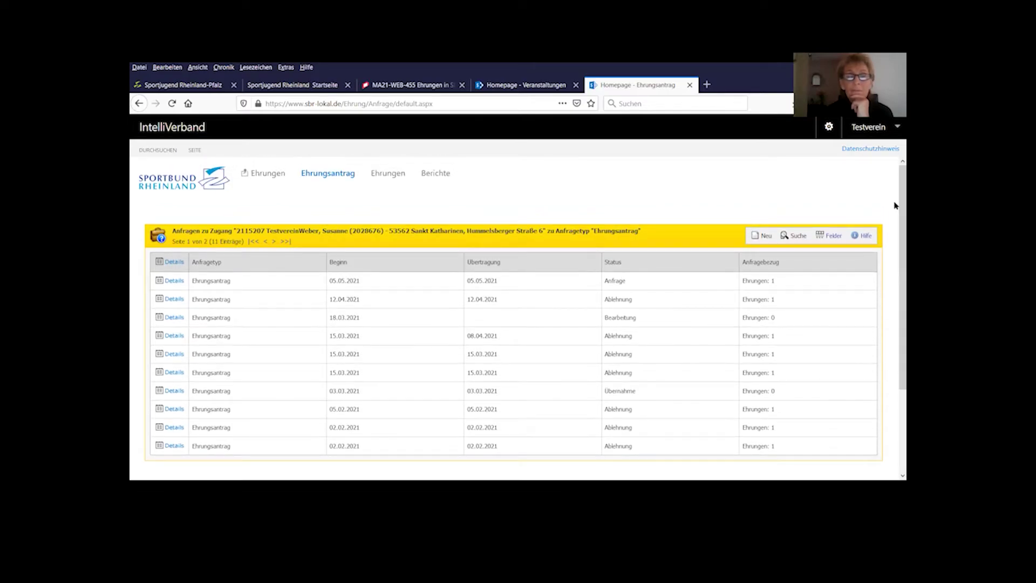
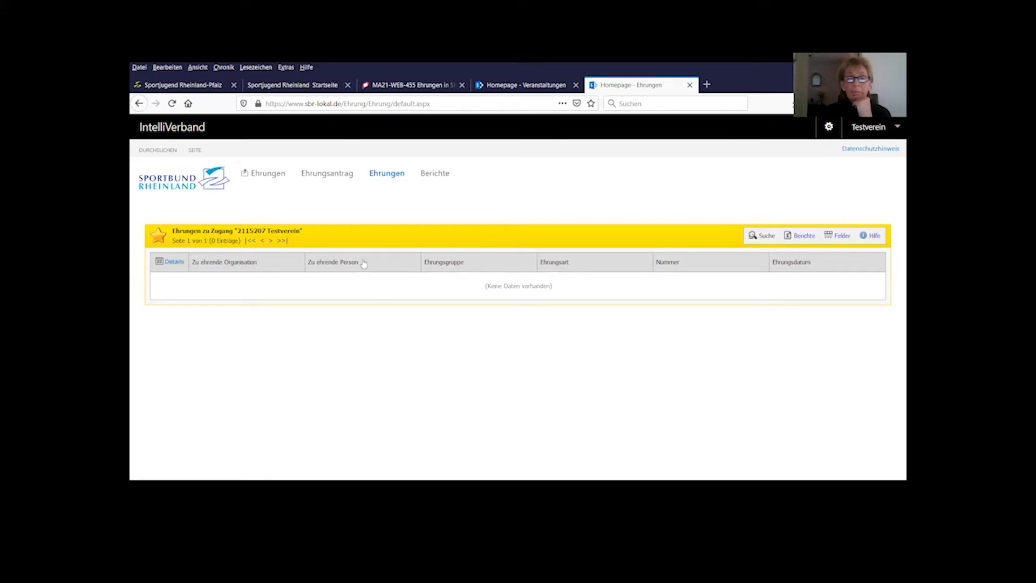
# Create the PDF report Ehrungen pro Organisation with Ehrungsgruppe and Ehrungsart on (alle) and Ehrungen von Personen set to Ja.
pyautogui.click(443, 180)
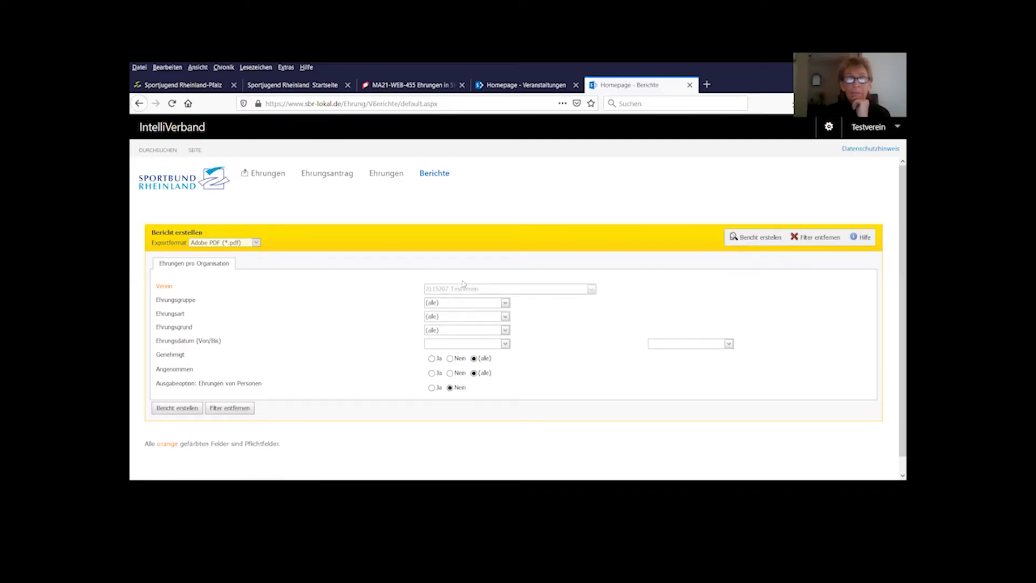
pyautogui.click(505, 305)
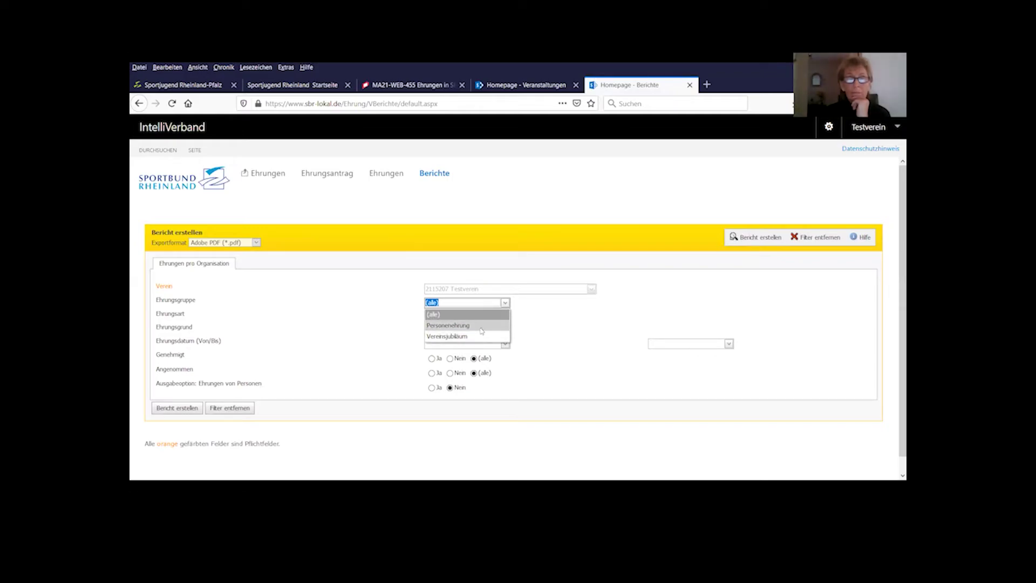
pyautogui.click(532, 316)
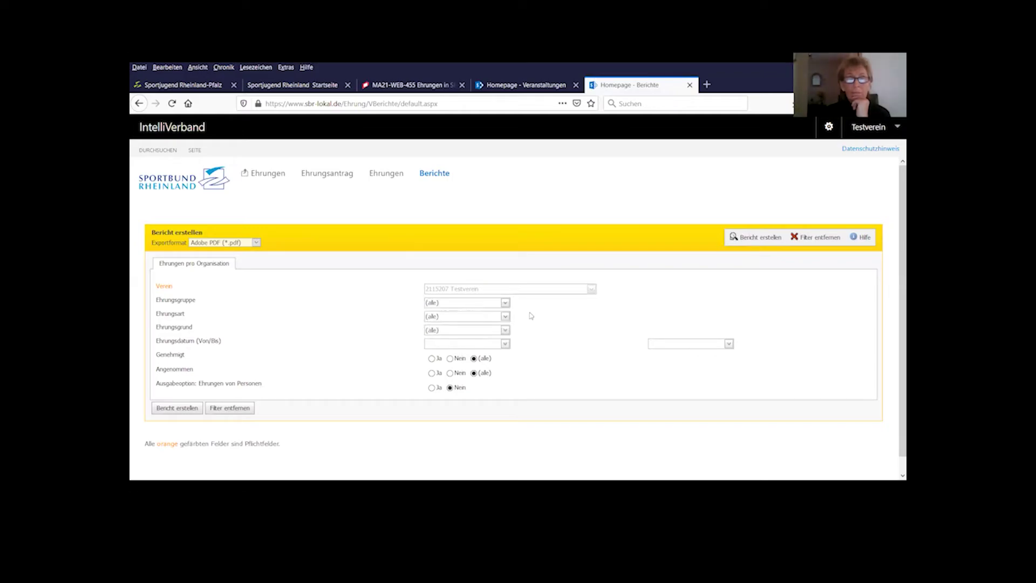
pyautogui.click(506, 317)
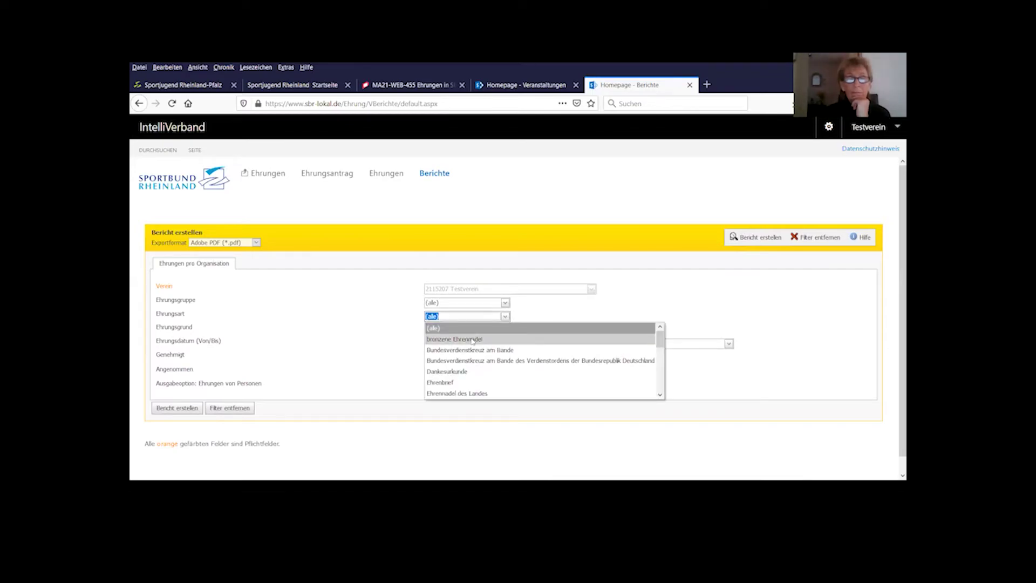
pyautogui.click(534, 318)
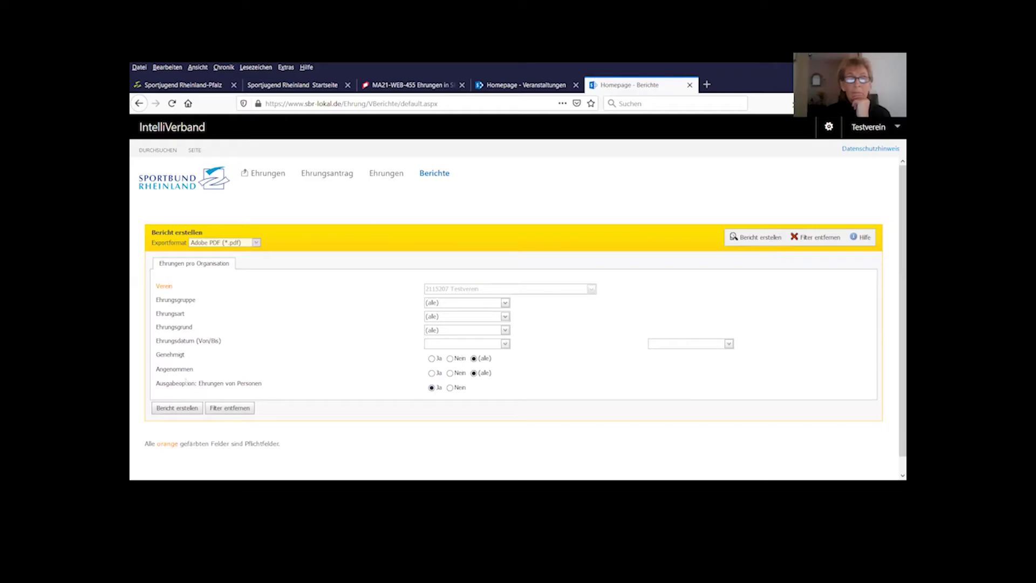
pyautogui.click(178, 409)
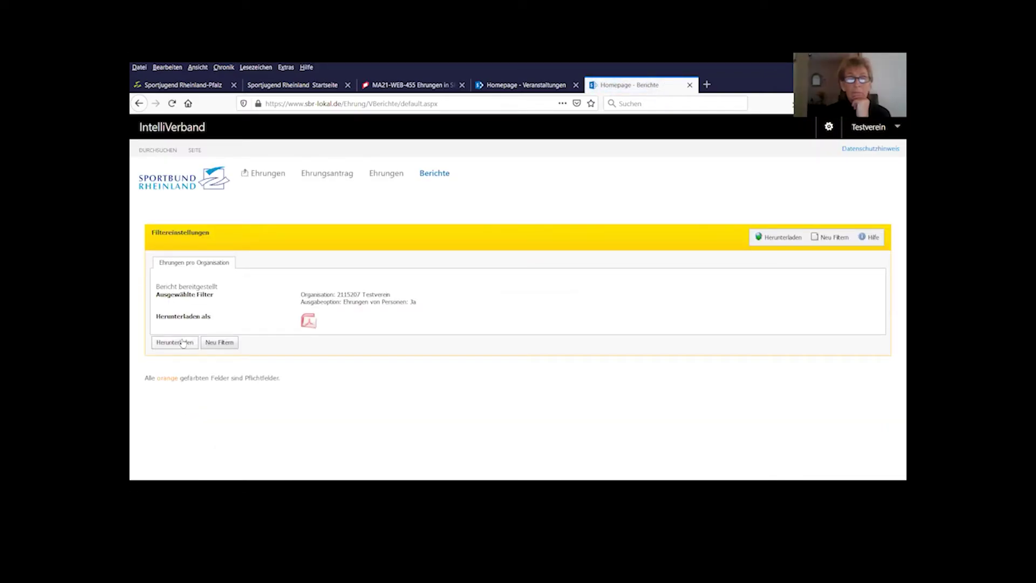
# Download the report as "Ehrungen pro Organisation.pdf", view it in the browser and close it.
pyautogui.click(182, 344)
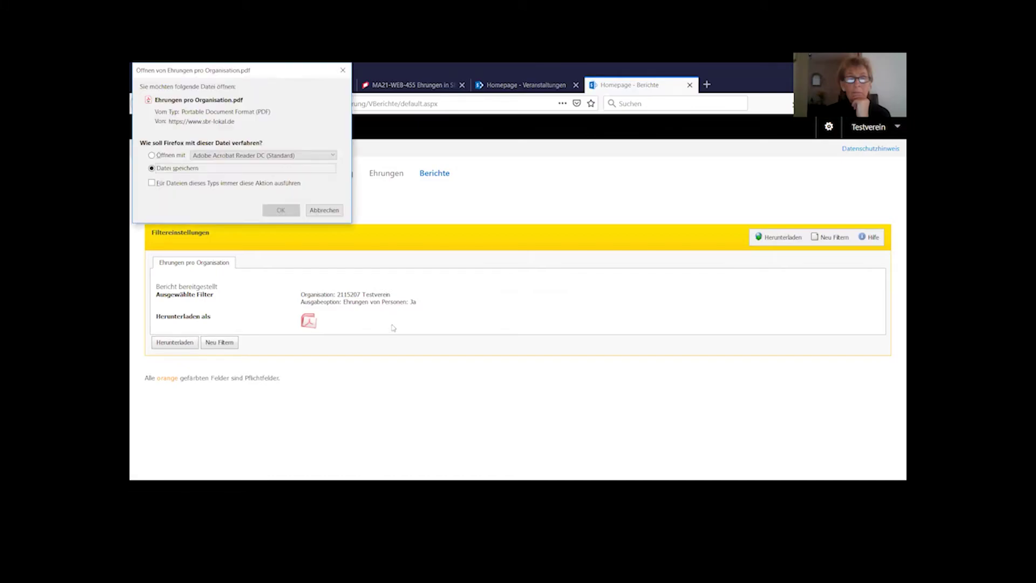
pyautogui.click(289, 212)
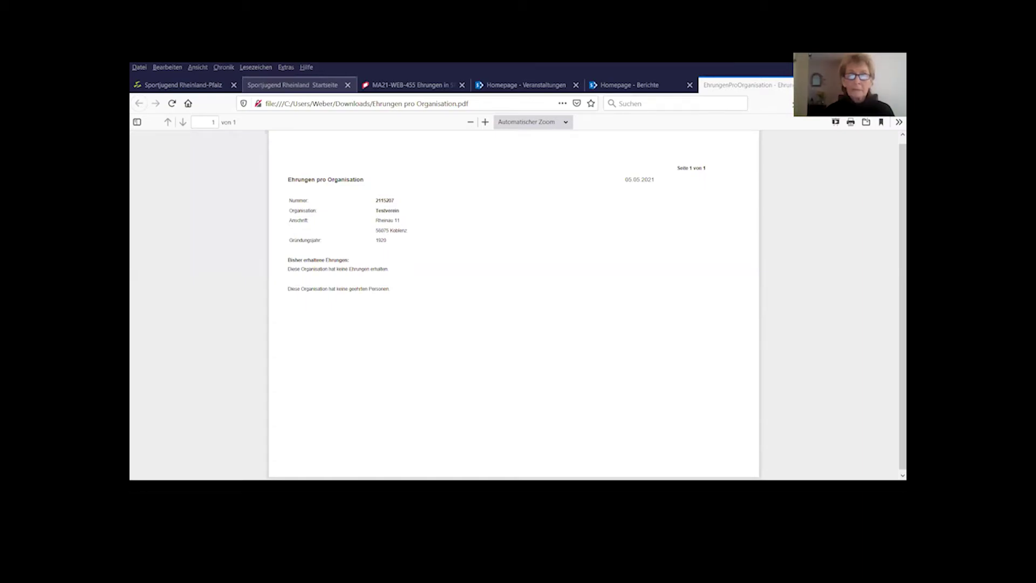
pyautogui.hotkey('ctrl', 'w')
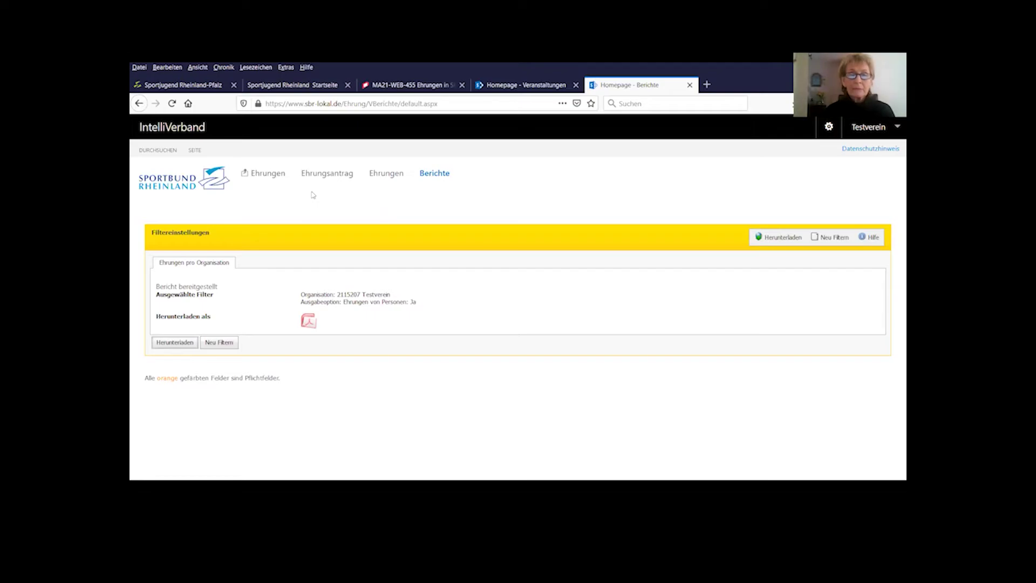
# View the club's list of Ehrungen and return to the Ehrungsantrag page.
pyautogui.click(378, 173)
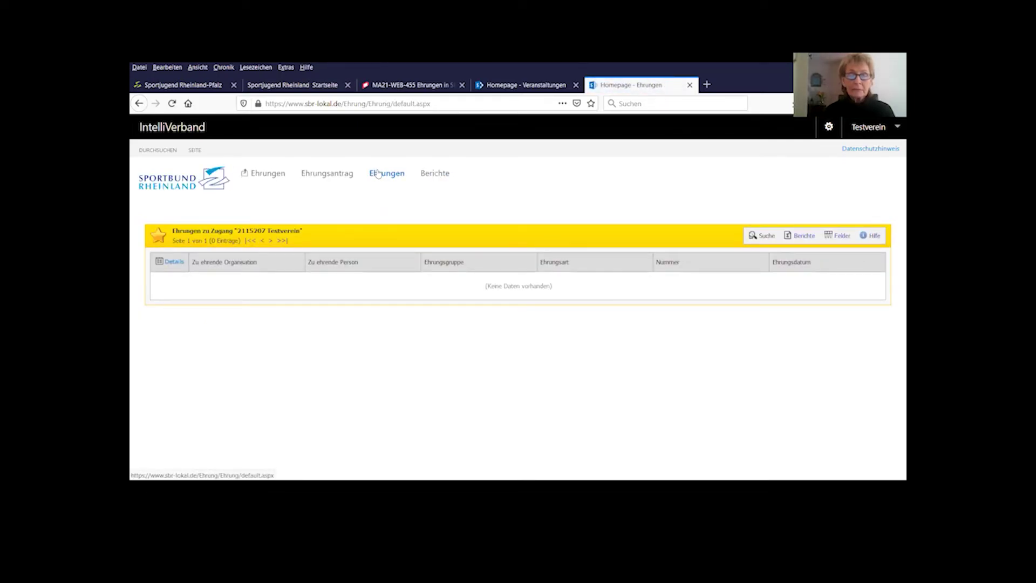
pyautogui.click(331, 174)
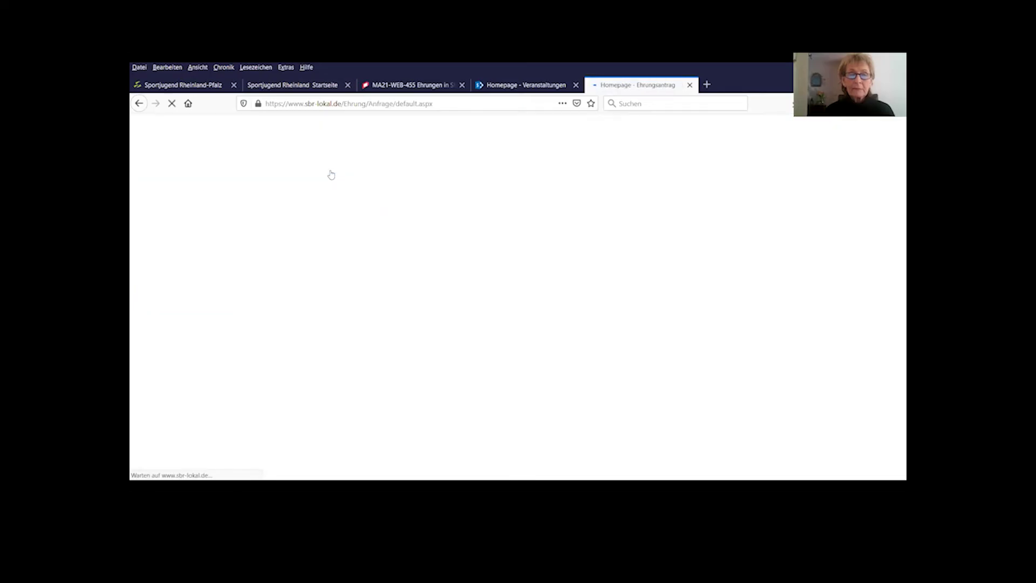